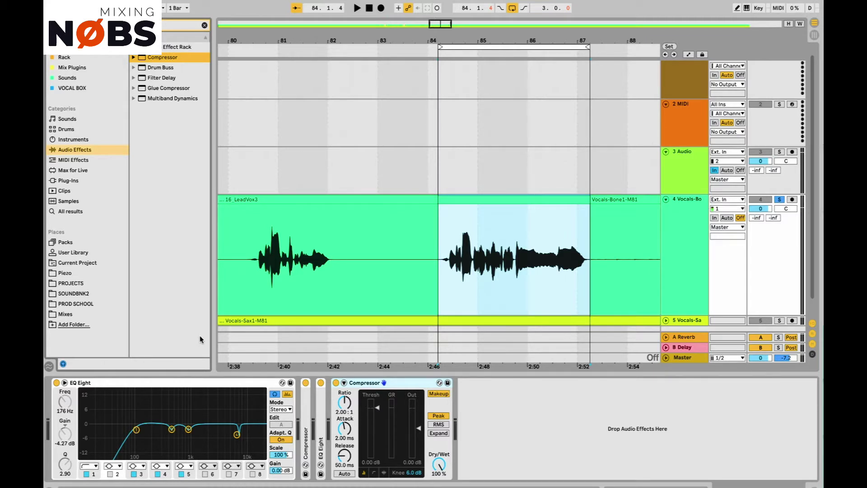
Unfold the last Compressor's sidechain section and enable its sidechain EQ with a high-shelf filter, leaving external sidechain off.
key("space")
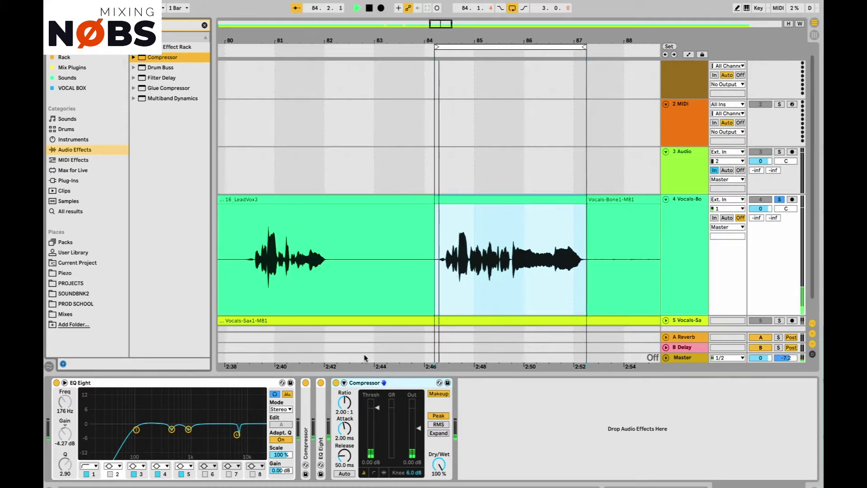
left_click(345, 384)
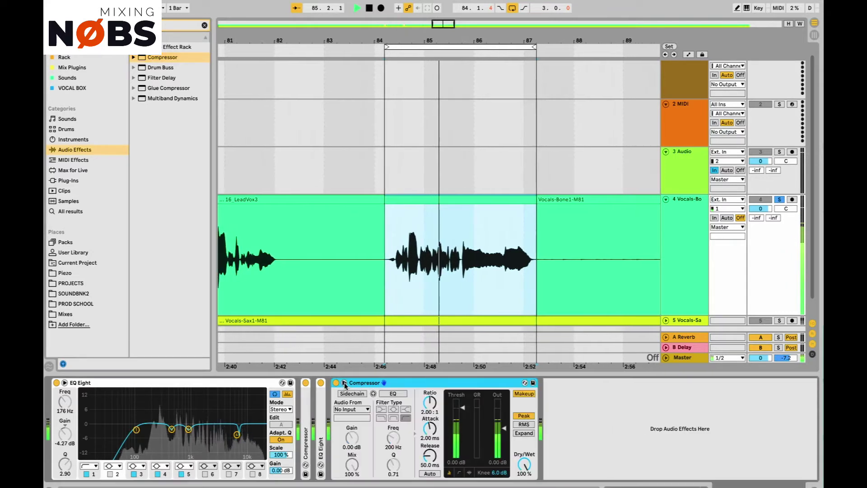
key("space")
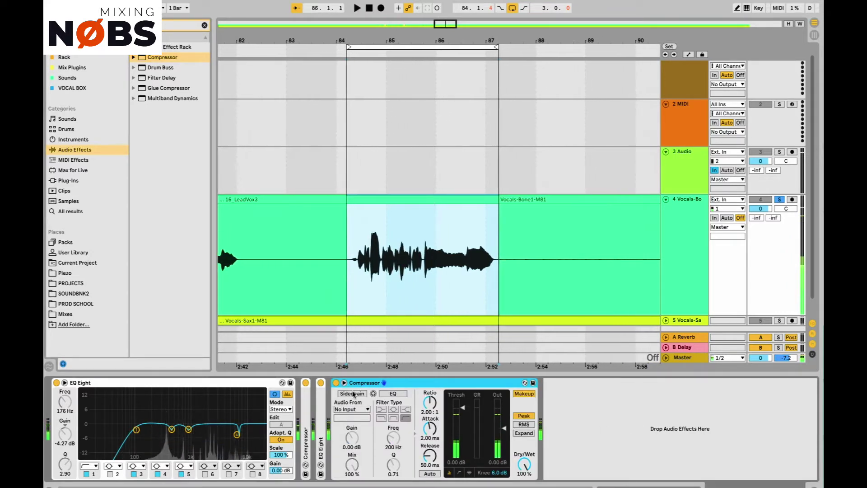
left_click(353, 393)
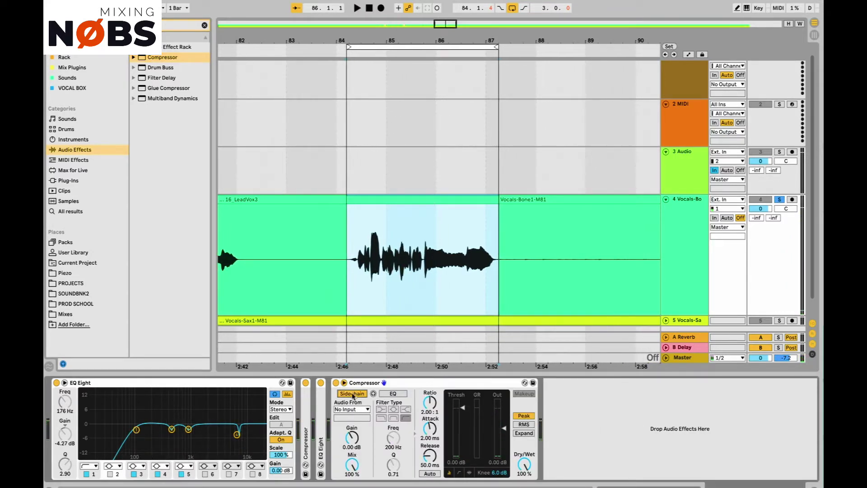
left_click(387, 394)
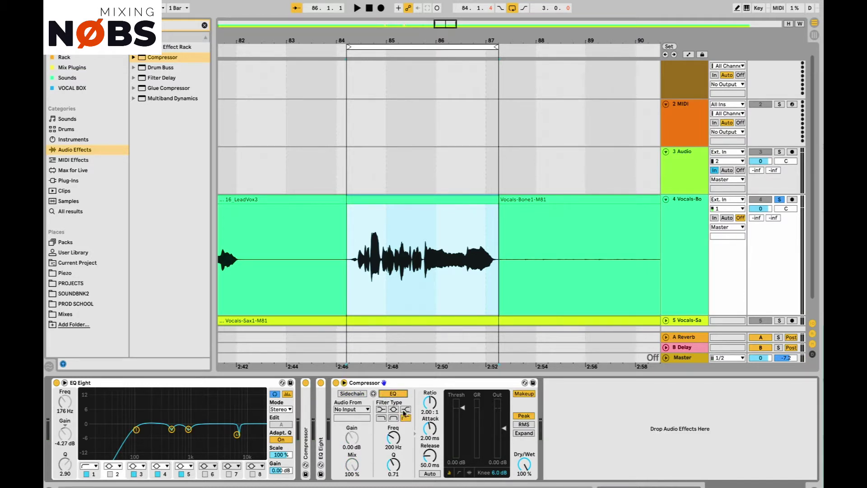
left_click(406, 409)
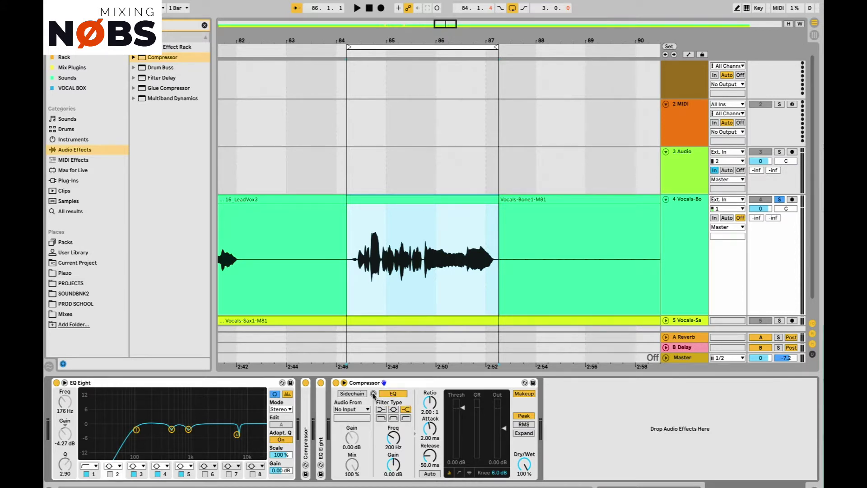
With sidechain listen on and Makeup off, set the Compressor's threshold to -12.3 dB and its sidechain EQ to 4.82 kHz with 7.38 dB gain.
key("space")
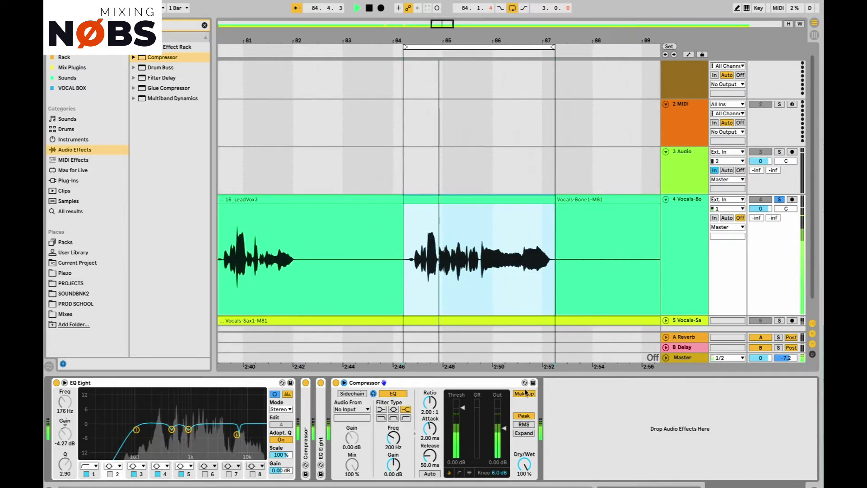
left_click_drag(463, 409, 463, 426)
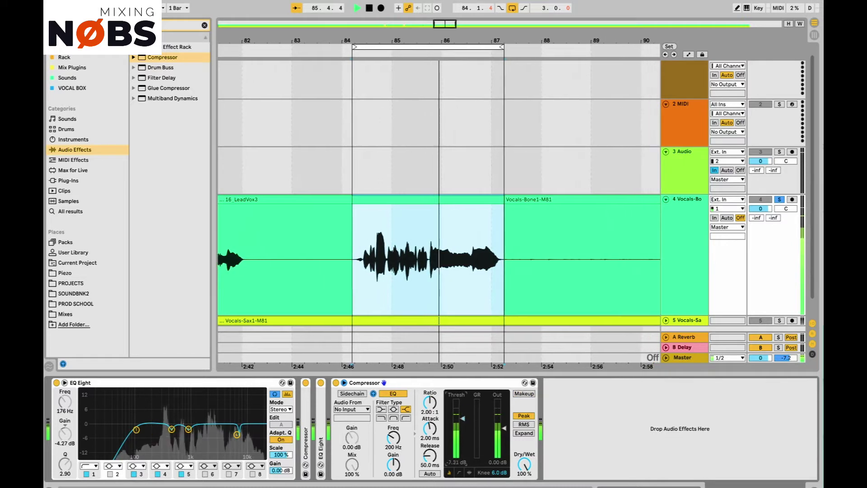
left_click_drag(392, 441, 393, 415)
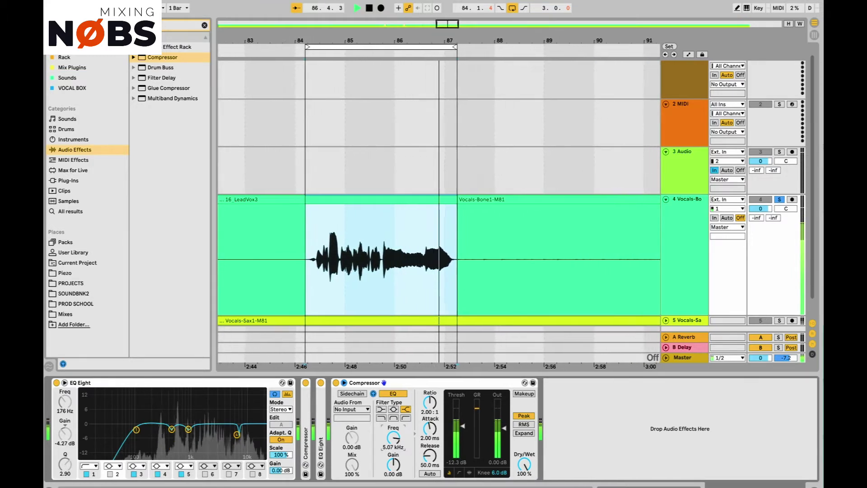
left_click_drag(393, 464, 393, 455)
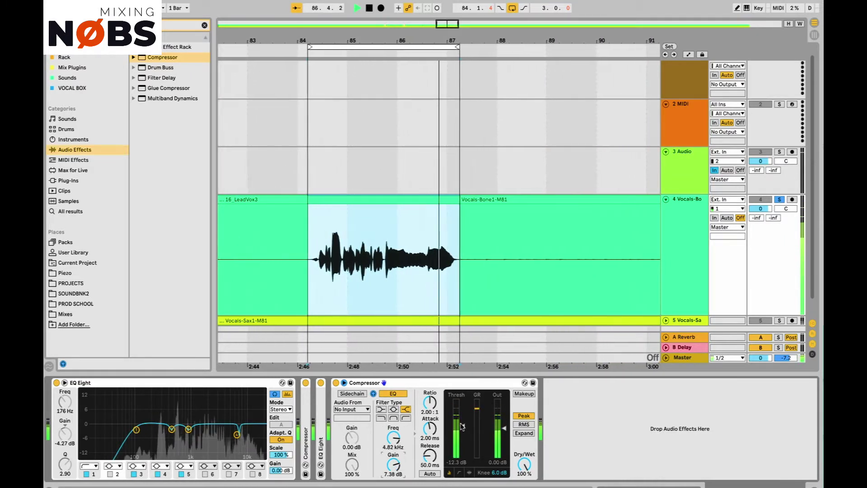
Refine the sidechain EQ gain to 6.90 dB, turn off sidechain listen, and set the Compressor's threshold to -12.3 dB during playback.
left_click_drag(462, 426, 463, 428)
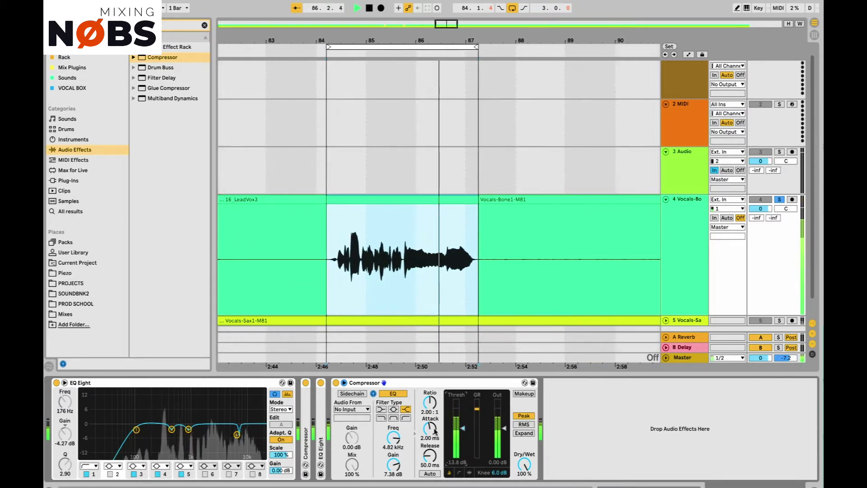
left_click_drag(393, 464, 393, 473)
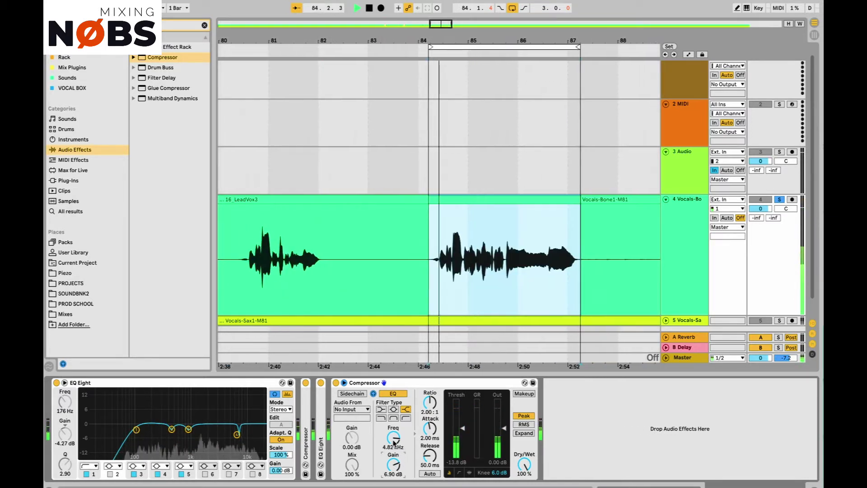
left_click(374, 394)
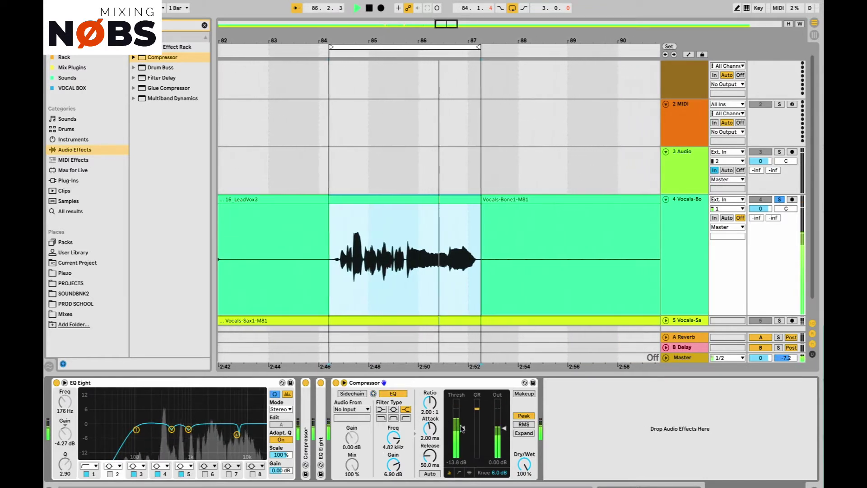
left_click_drag(461, 428, 462, 426)
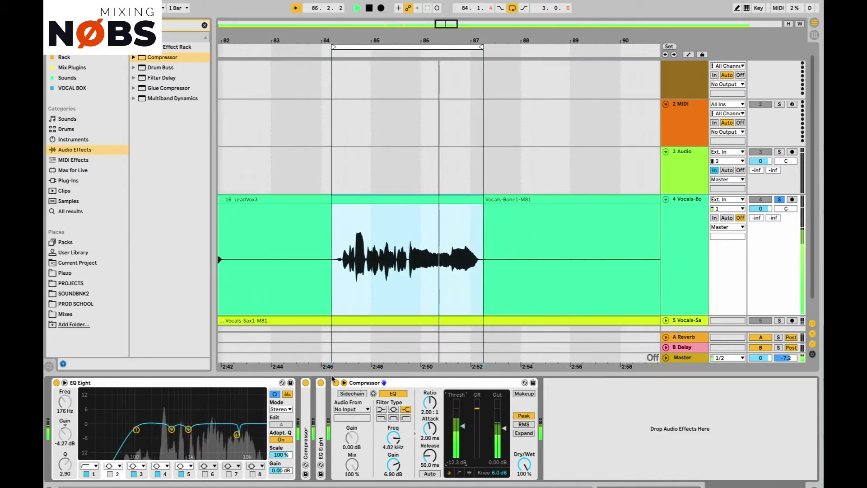
key("space")
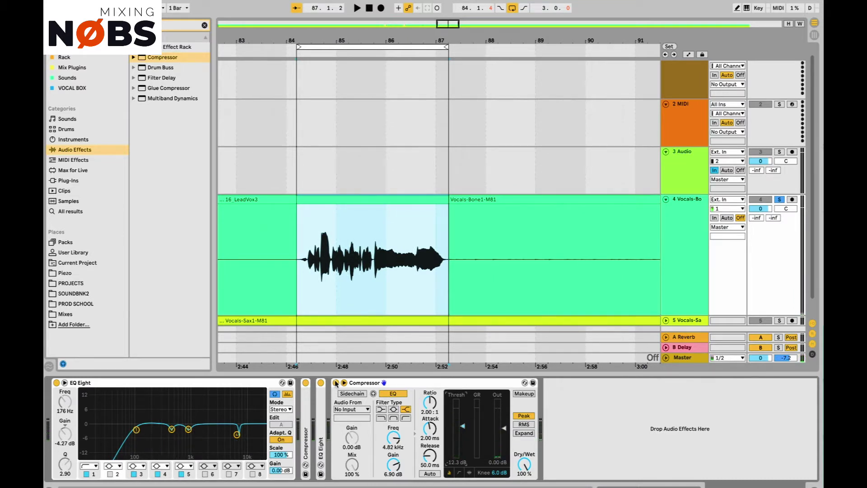
Bypass the last Compressor and play the selected vocal phrase to hear it without de-essing.
left_click(336, 383)
key("space")
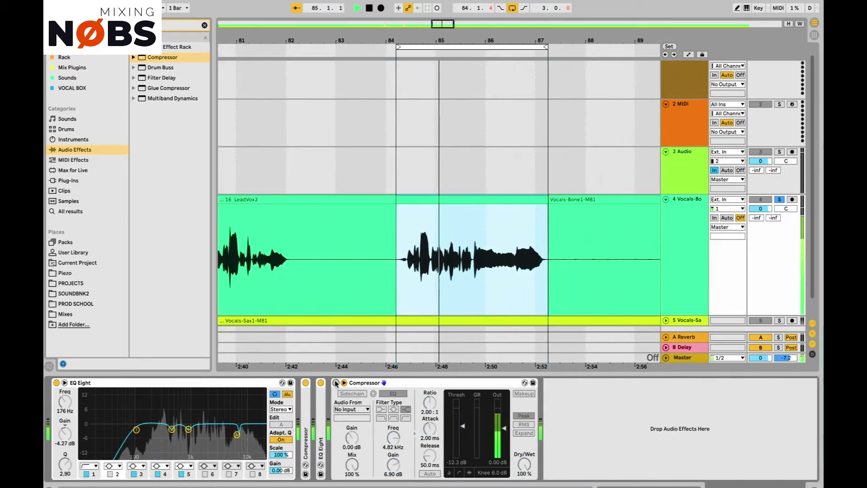
key("space")
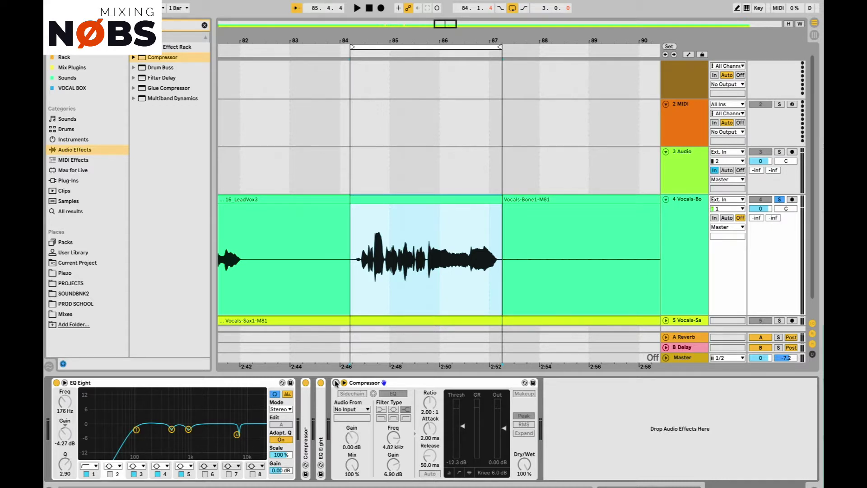
key("space")
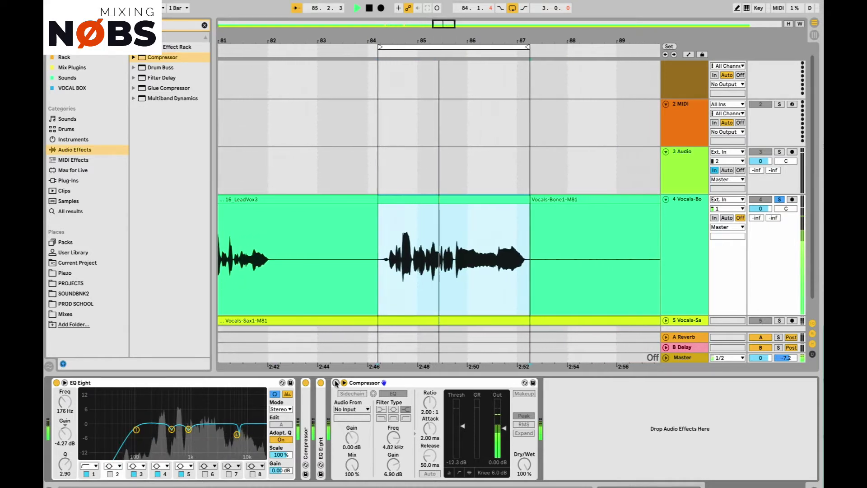
key("space")
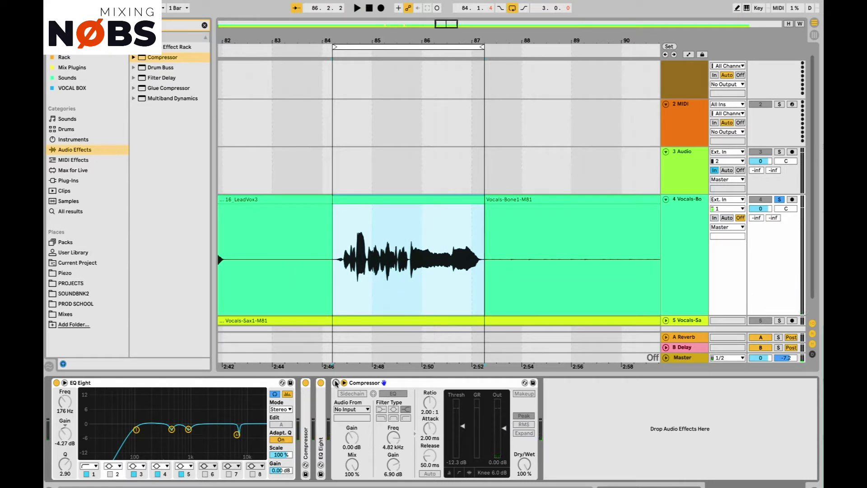
Reactivate the last Compressor and play the selected vocal phrase to hear it with de-essing.
left_click(336, 383)
key("space")
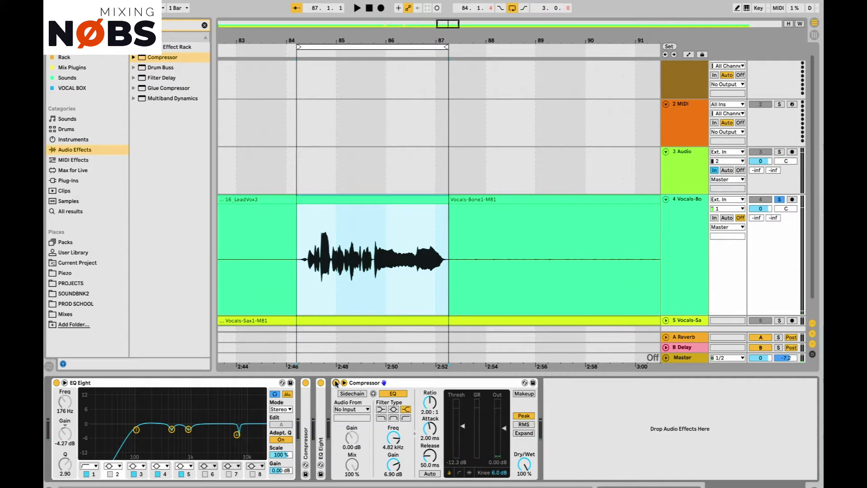
key("space")
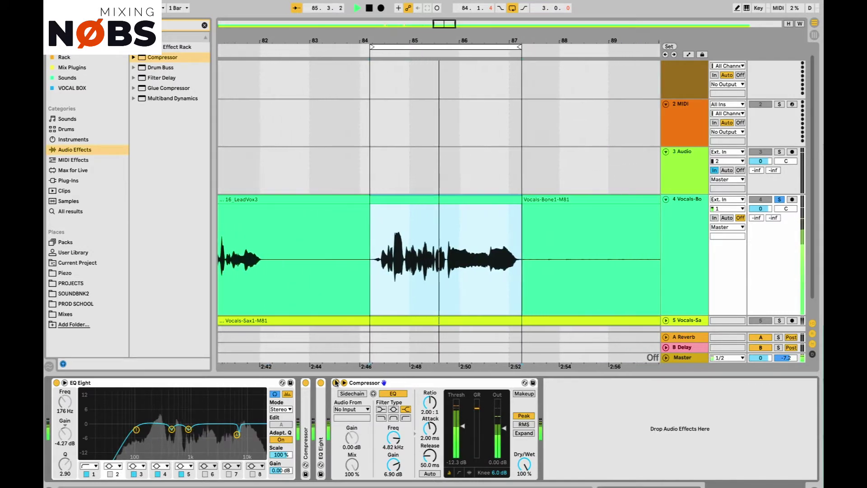
key("space")
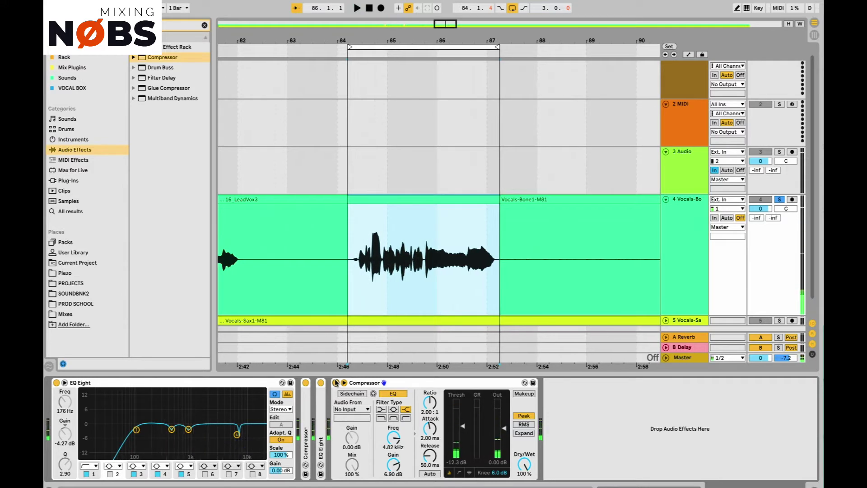
Switch the last Compressor off and on again while playing the phrase to compare the two sounds.
left_click(335, 383)
key("space")
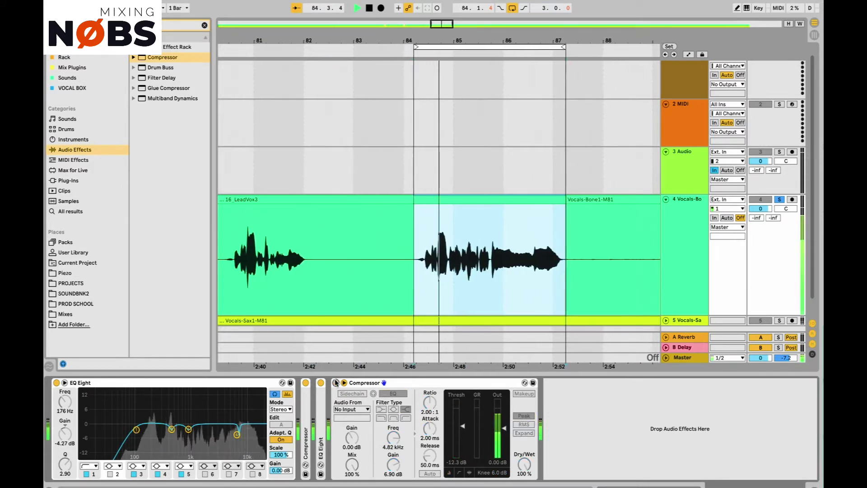
left_click(336, 382)
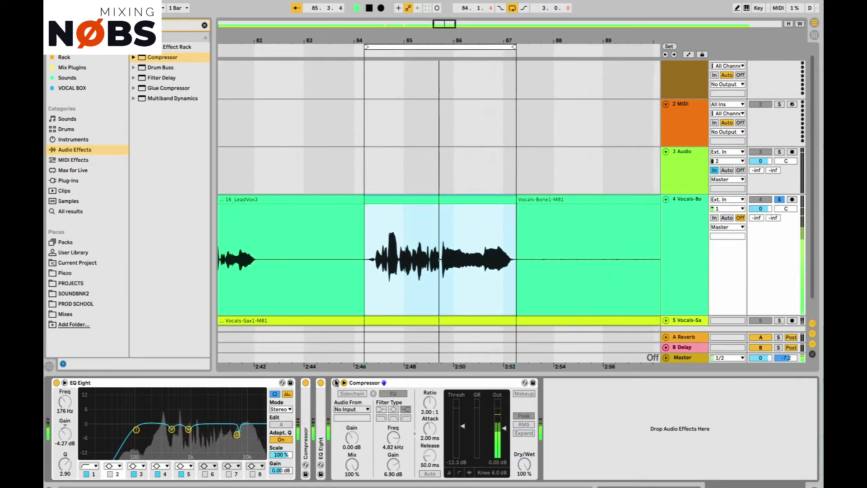
key("space")
key("space")
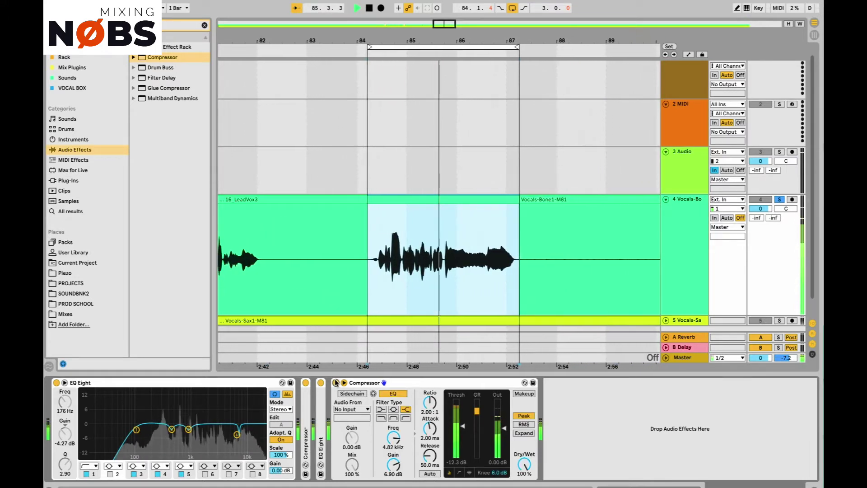
key("space")
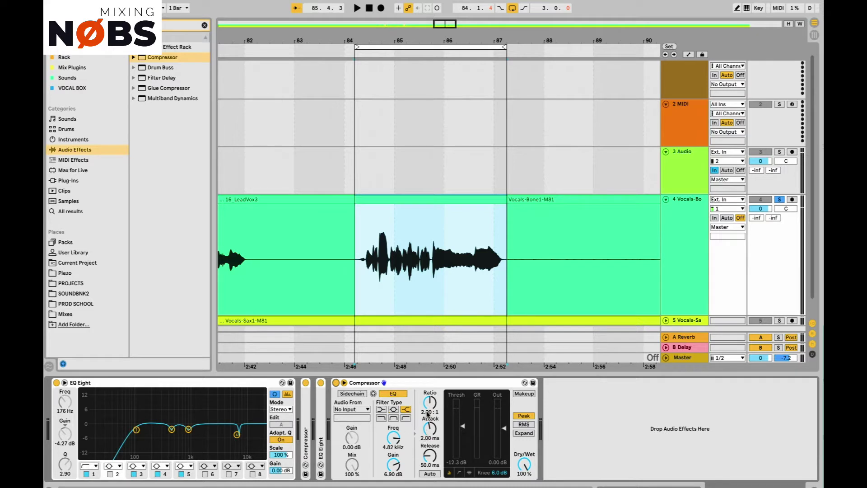
Fold the last Compressor and consult the Step 5 Tonal Density Compression page in the Vocal Mixing Chain PDF.
double_click(405, 385)
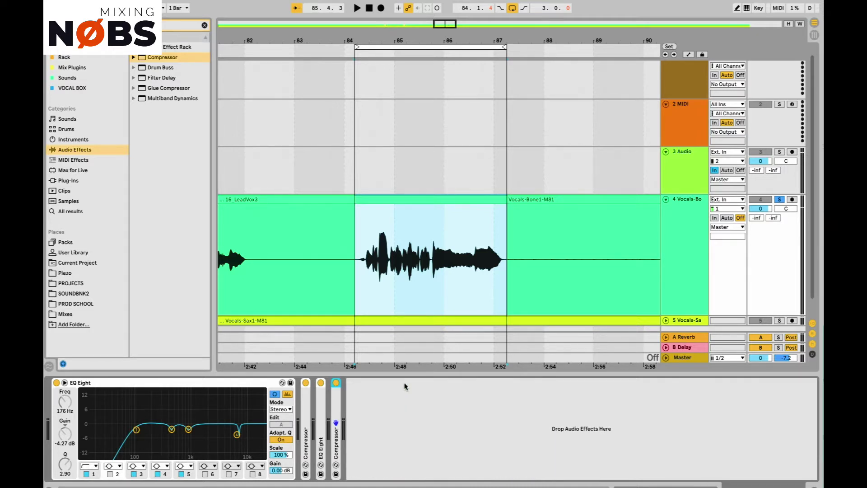
key("super+Tab")
left_click(712, 367)
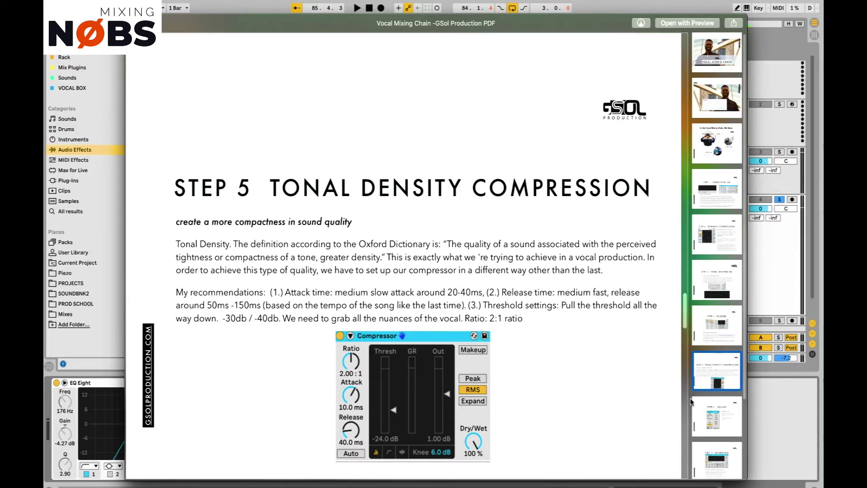
left_click(772, 416)
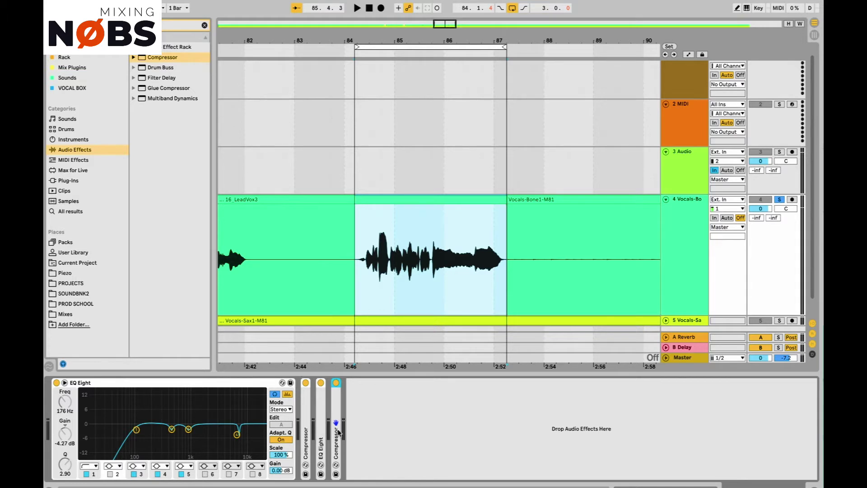
Add a Compressor at the end of the vocal chain with Makeup off, threshold -41.4 dB, attack 93.0 ms and RMS detection.
double_click(149, 57)
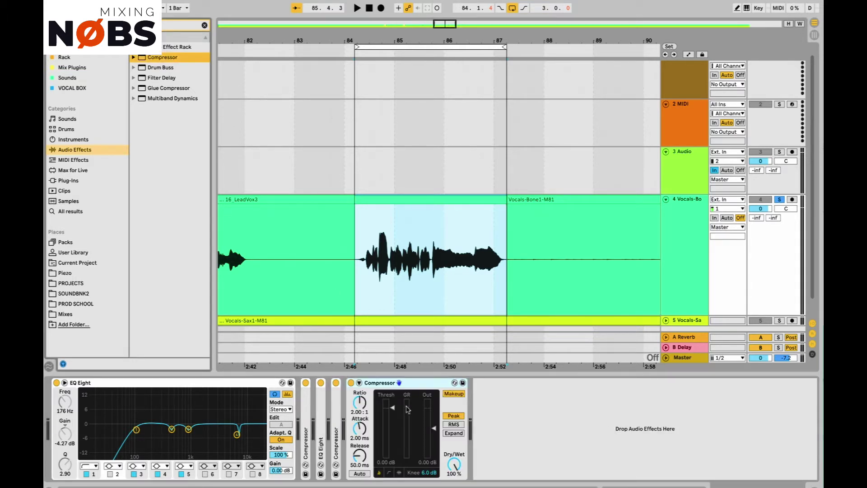
left_click(445, 394)
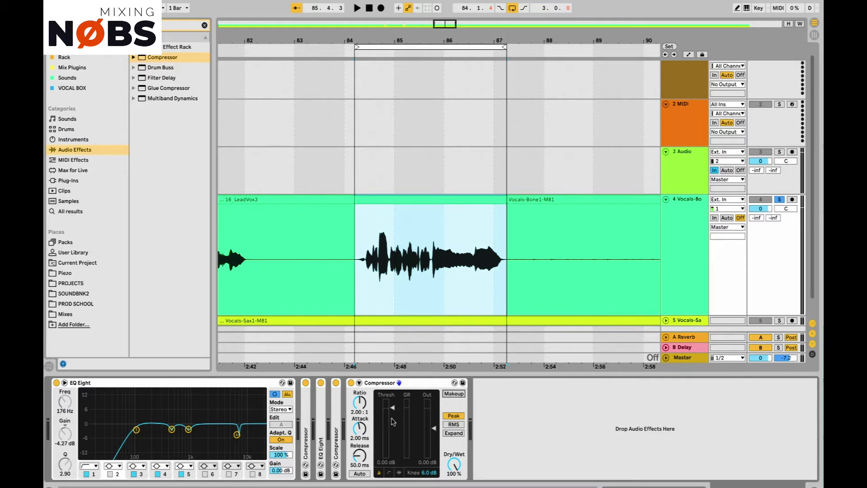
left_click_drag(392, 408, 360, 418)
left_click_drag(359, 427, 360, 409)
left_click(454, 425)
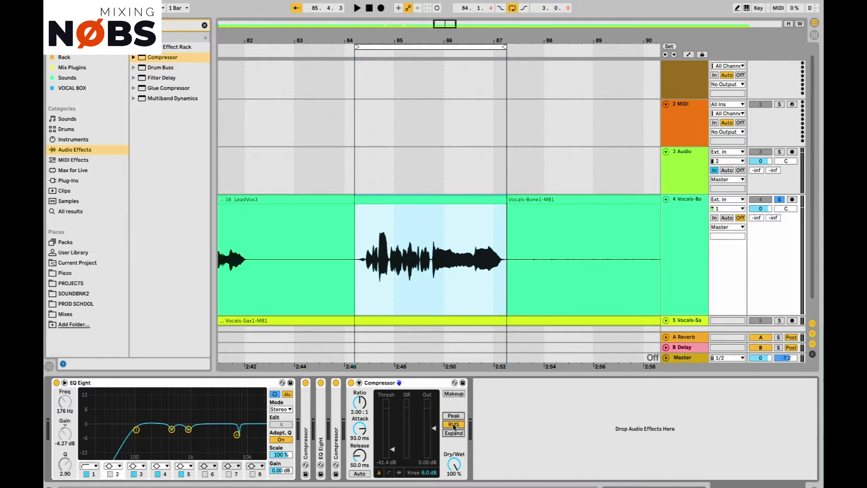
Set the new Compressor's attack to 17.9 ms while playing the selected vocal phrase.
key("space")
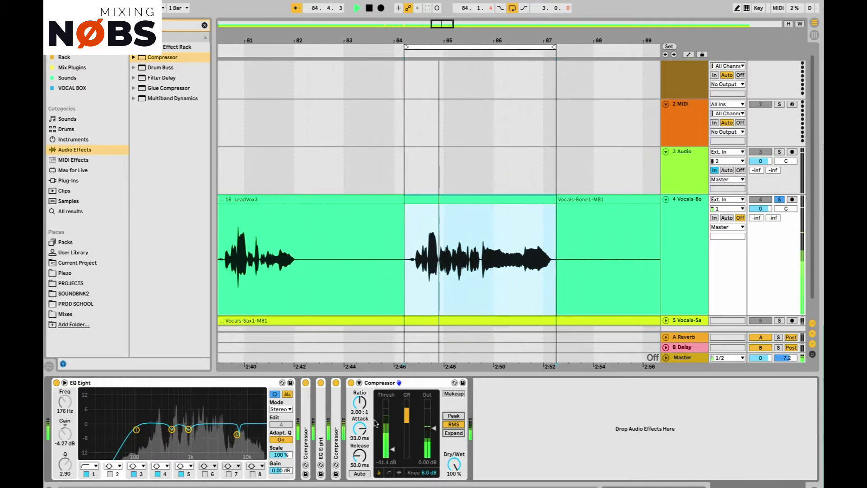
left_click_drag(375, 423, 374, 462)
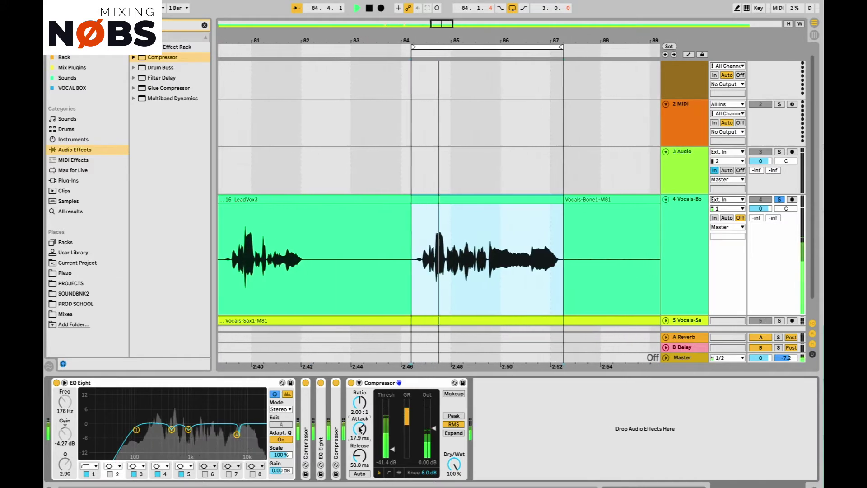
key("space")
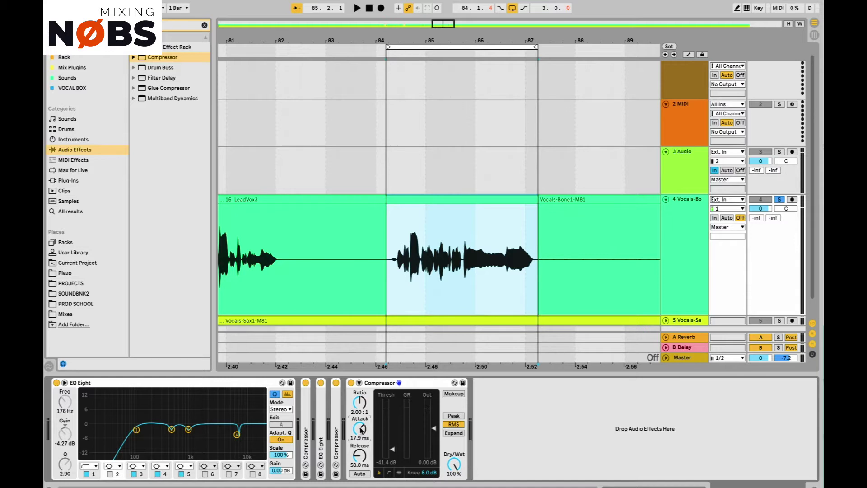
Set the last Compressor's attack to 23.6 ms, release to 129 ms and threshold to -34.2 dB during playback, checking it against bypass.
key("space")
left_click_drag(361, 430, 360, 428)
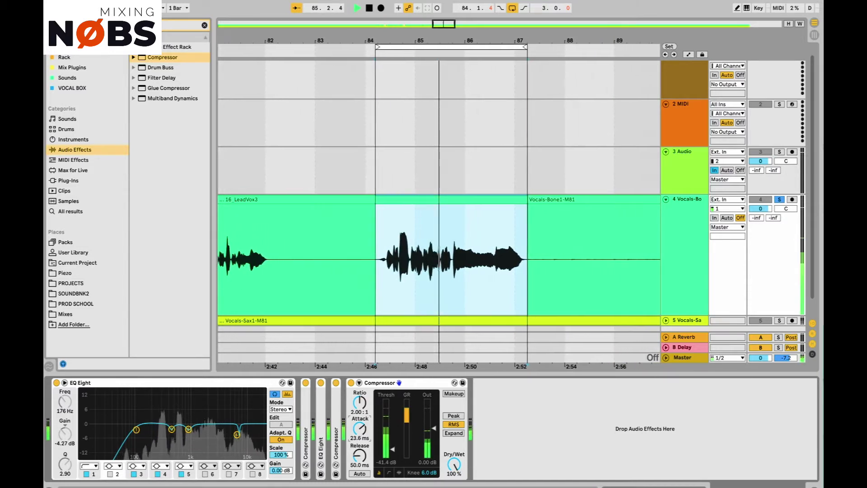
mouse_move(360, 455)
left_mouse_down()
mouse_move(360, 447)
mouse_move(359, 456)
left_mouse_up()
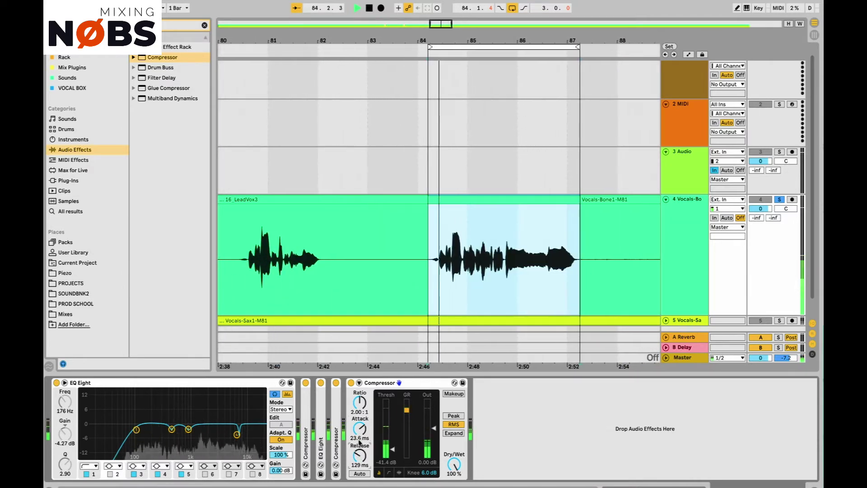
left_click(360, 428)
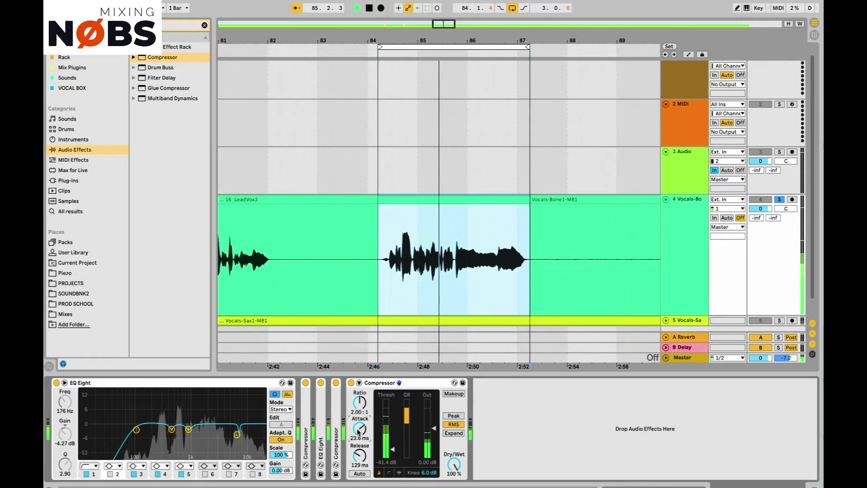
left_click_drag(391, 451, 391, 446)
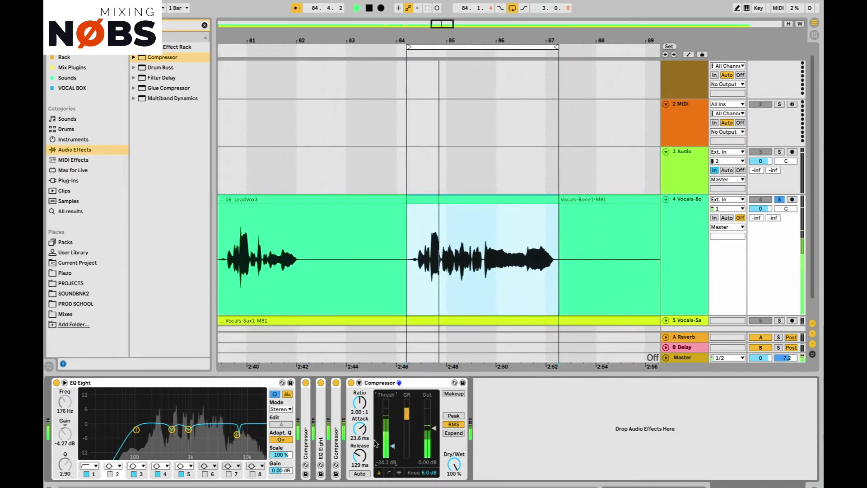
left_click(351, 382)
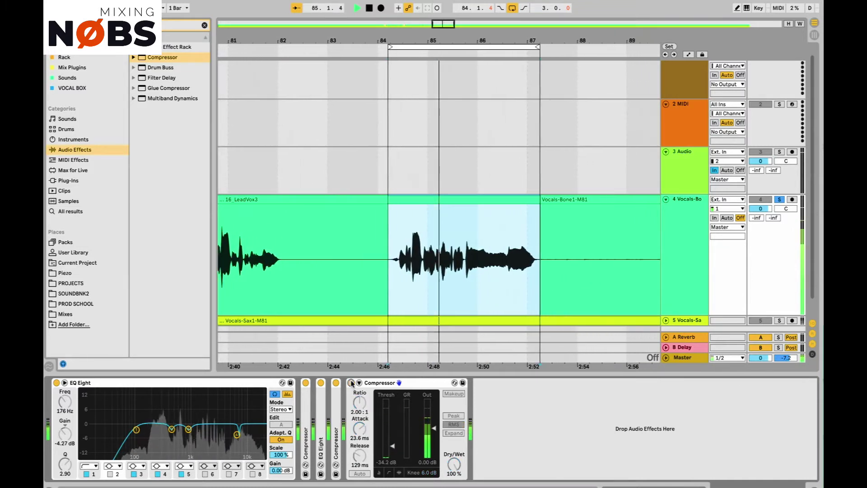
left_click(351, 383)
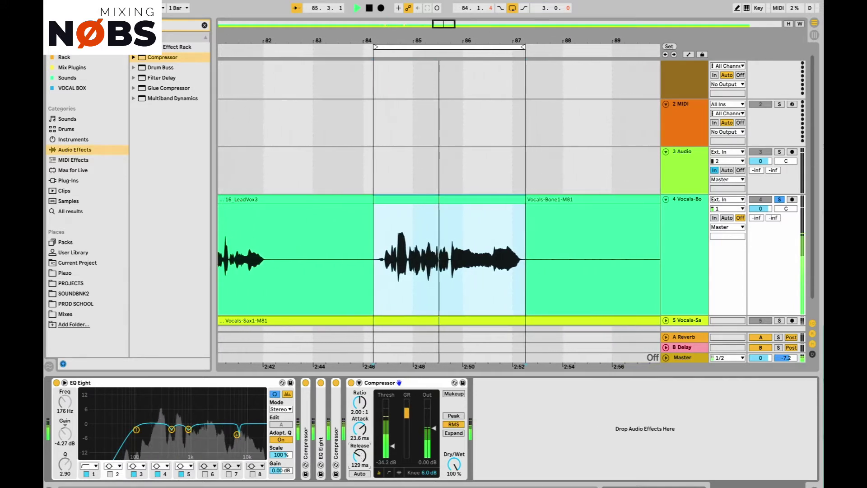
Fine-tune the last Compressor to a 21.5 ms attack and 129 ms release while replaying the selected vocal phrase.
left_click_drag(360, 457, 360, 432)
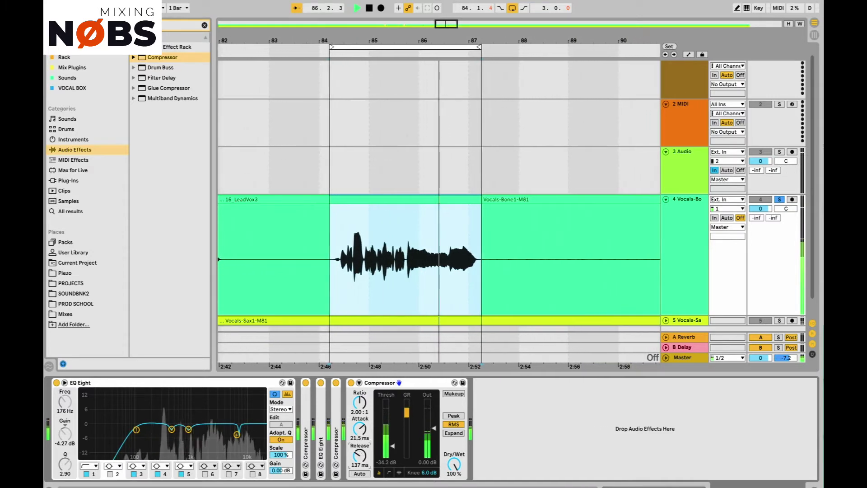
left_click_drag(360, 452, 359, 454)
key("space")
key("space")
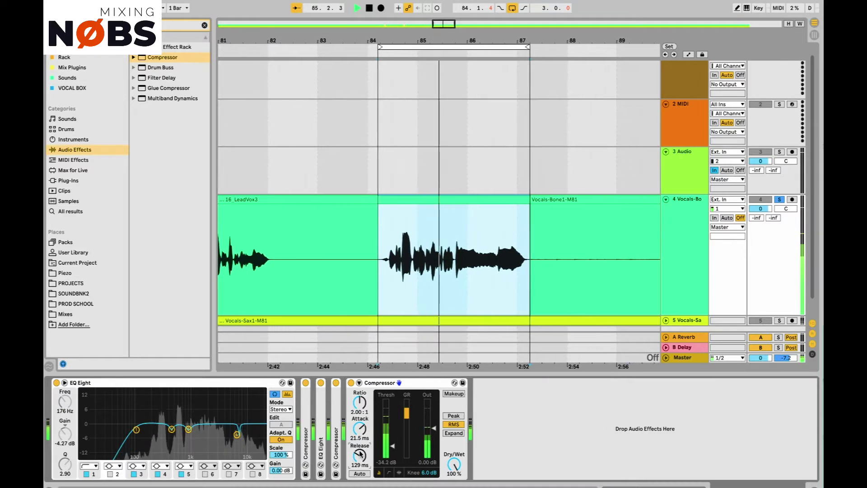
key("space")
key("space")
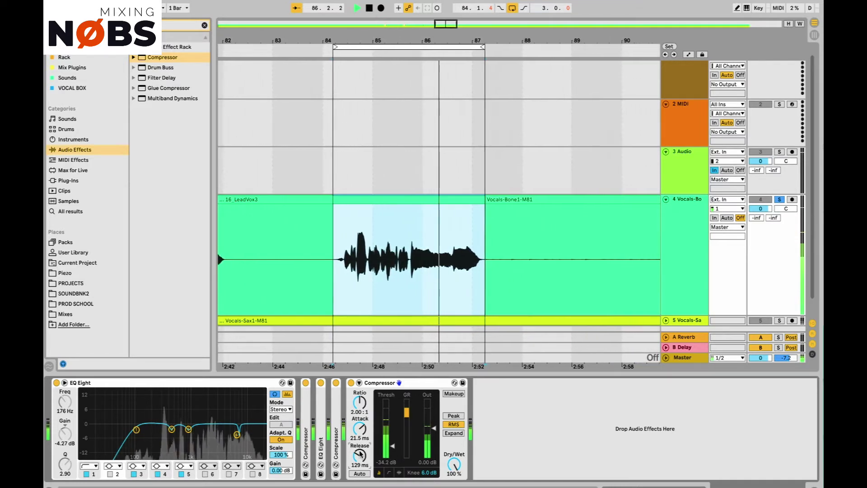
key("space")
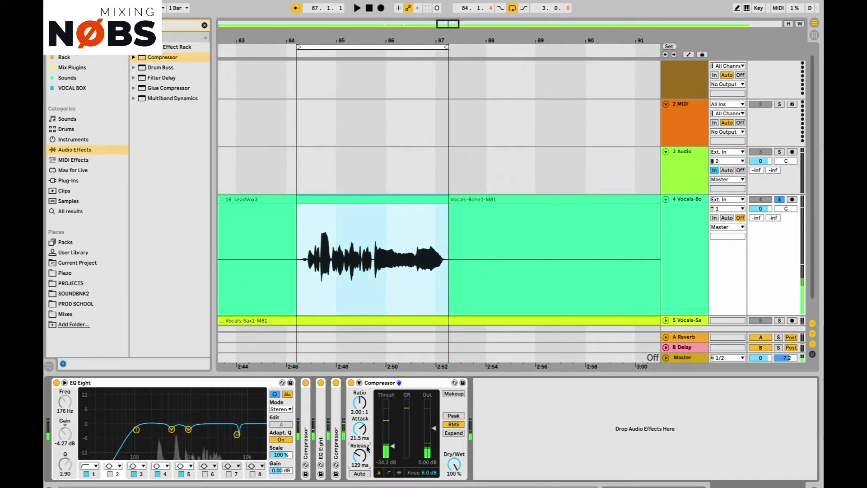
Play the start of the vocal phrase repeatedly with the last Compressor bypassed and active to compare its effect.
left_click(351, 383)
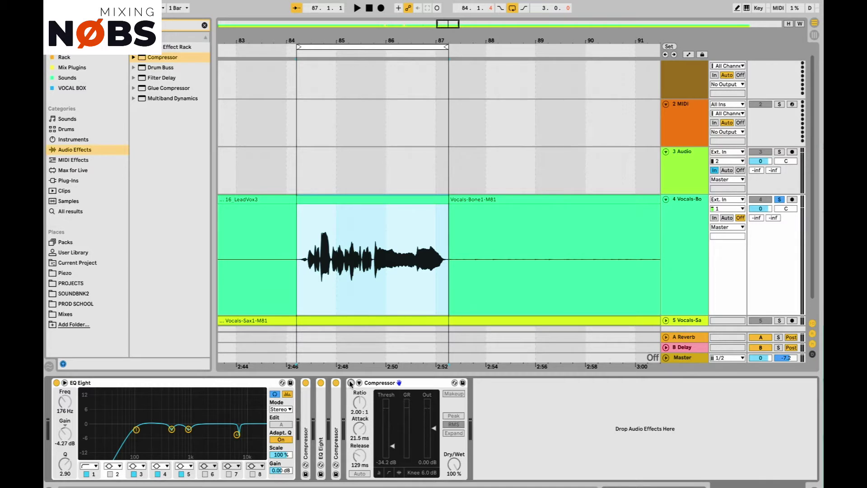
left_click(351, 383)
key("space")
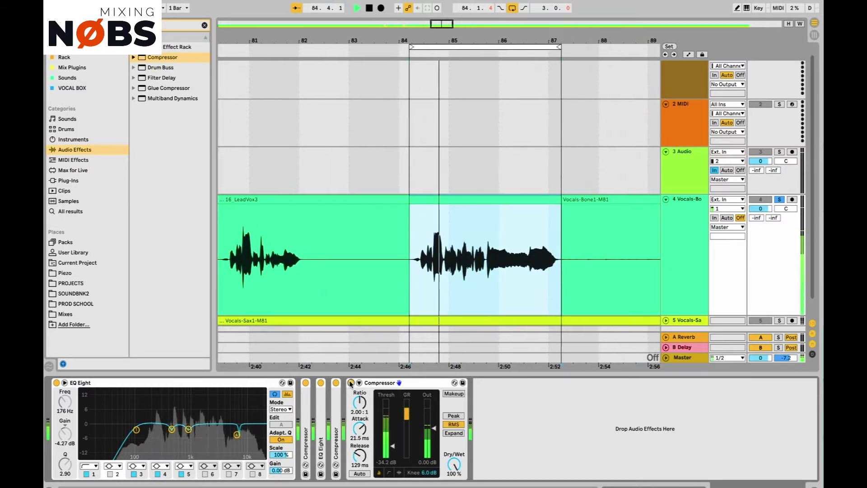
key("space")
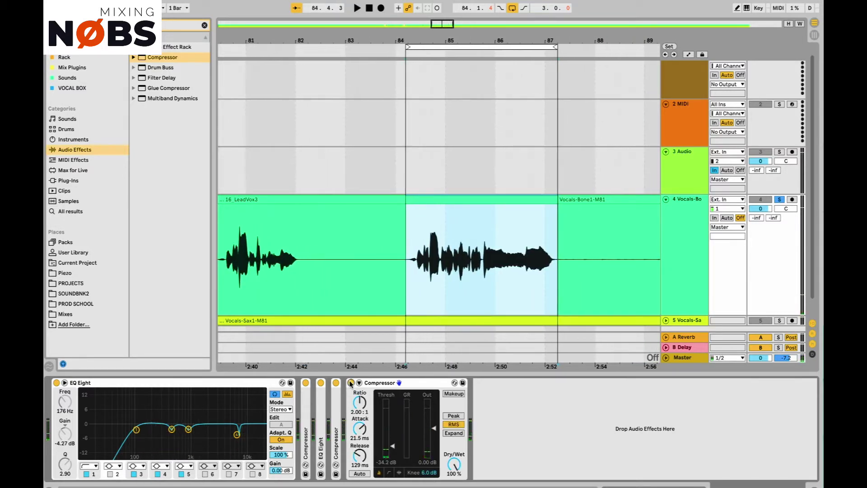
left_click(351, 383)
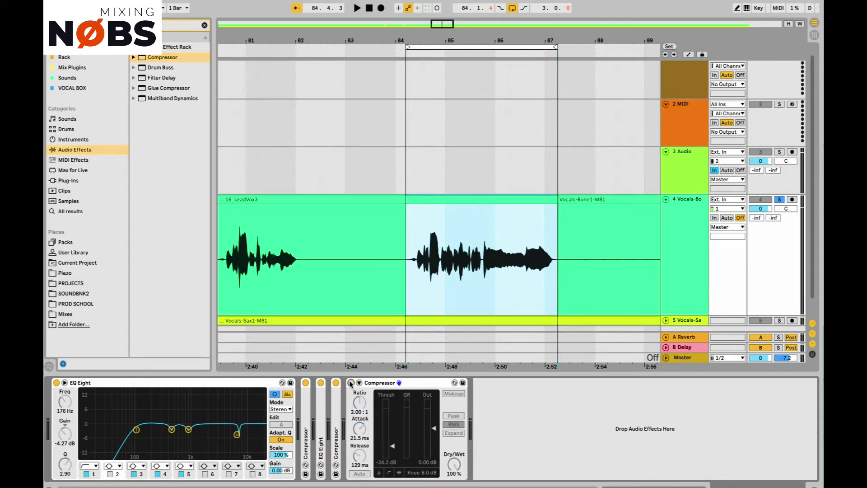
key("space")
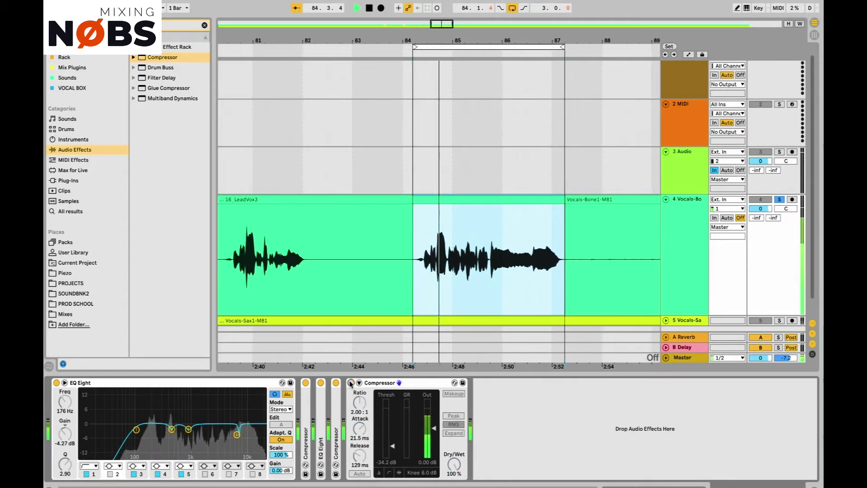
key("space")
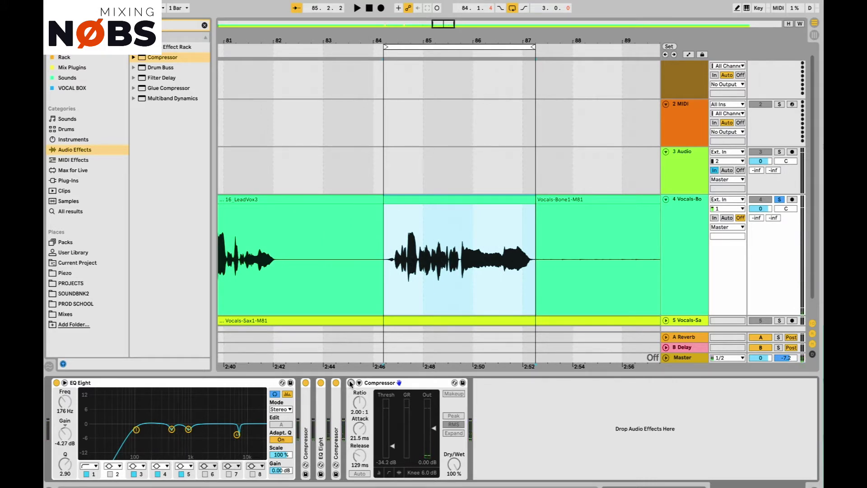
left_click(351, 383)
key("space")
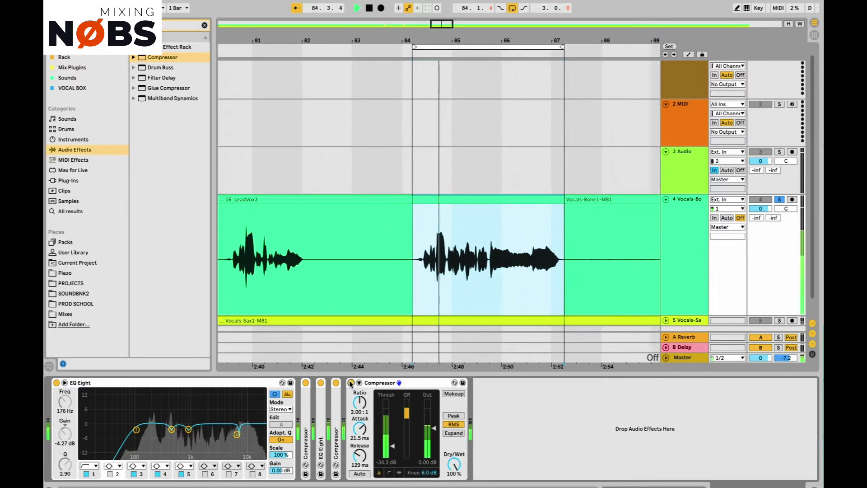
key("space")
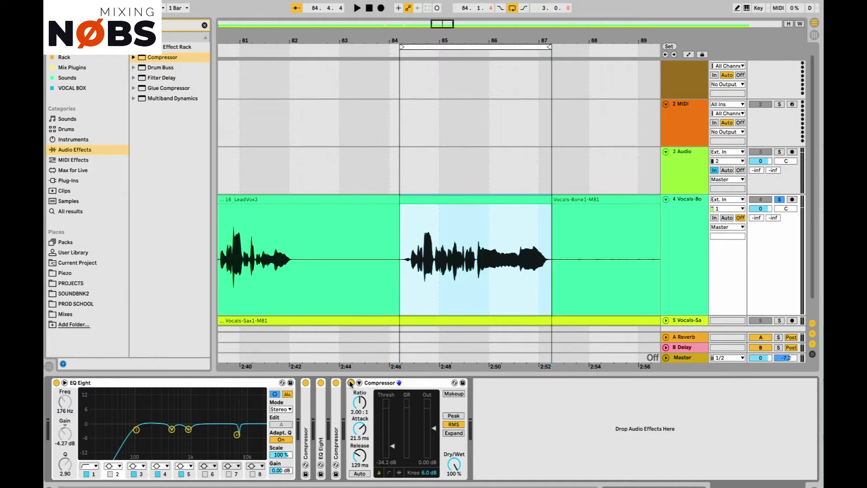
left_click(351, 383)
key("space")
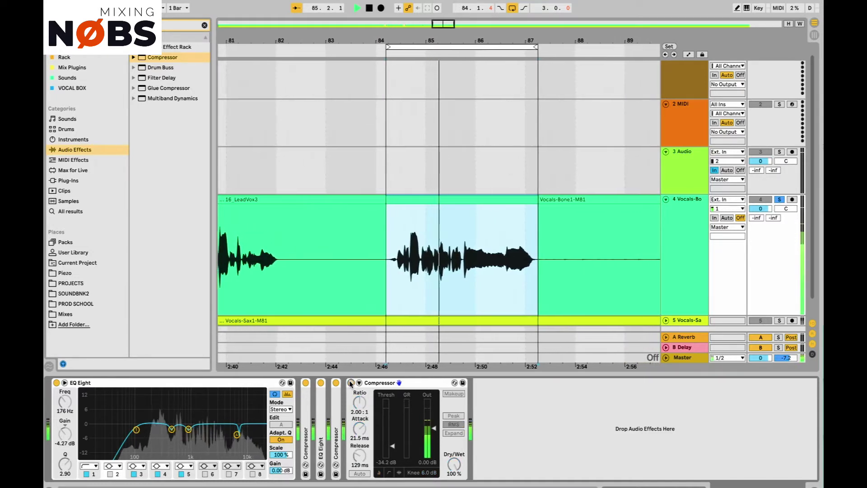
left_click(351, 383)
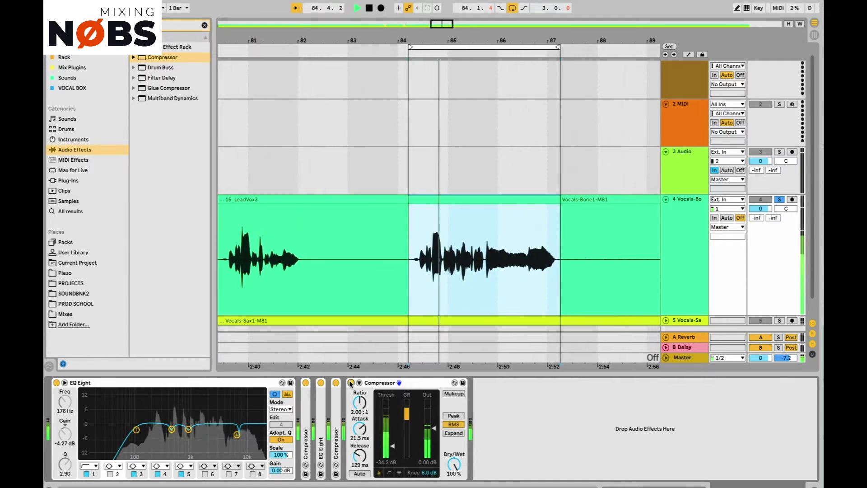
key("space")
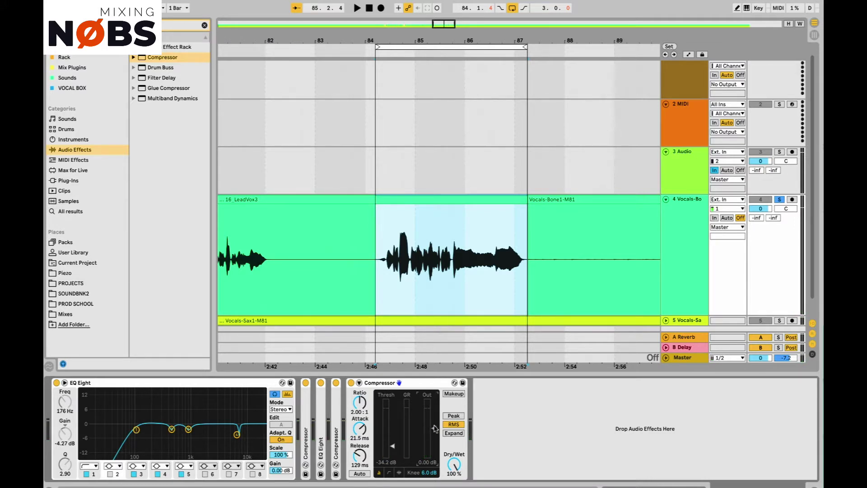
Raise the last Compressor's output gain to 6.00 dB and compare the phrase's level with the device on and off.
left_click_drag(435, 428, 434, 424)
left_click(351, 383)
key("space")
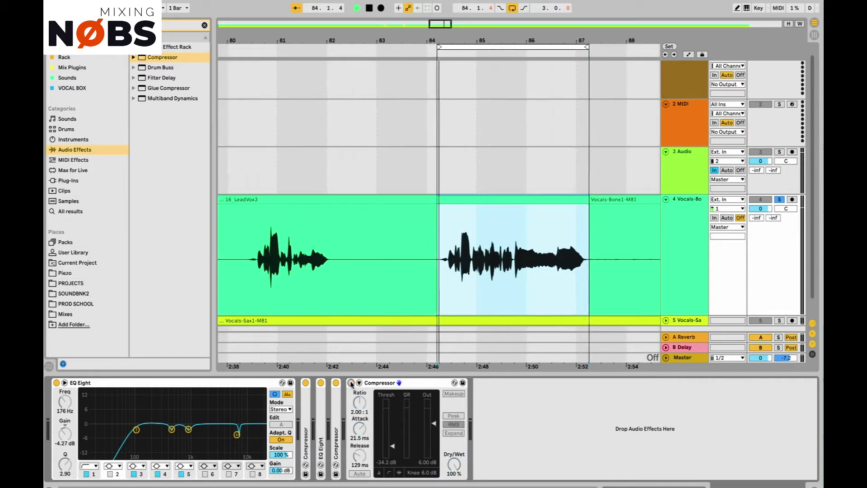
left_click(351, 384)
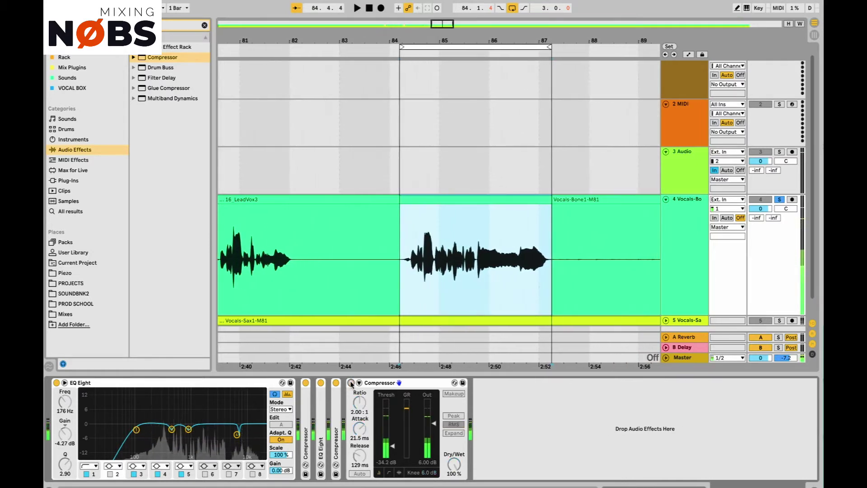
left_click(351, 383)
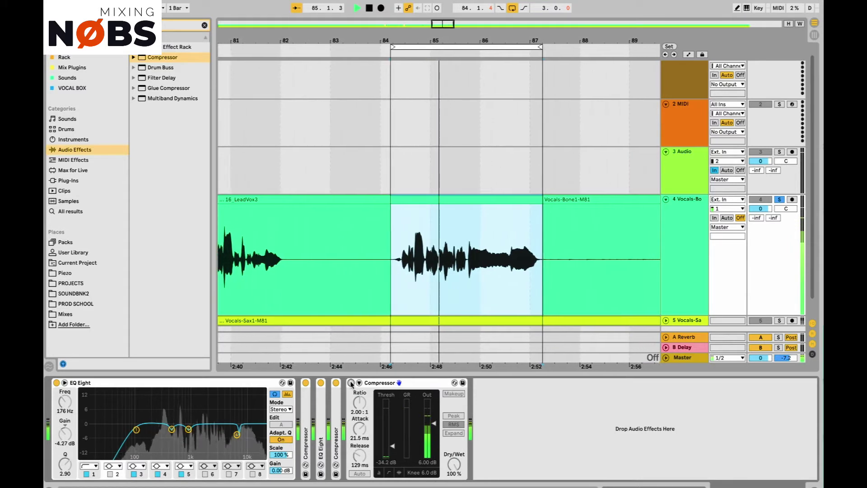
Try an output gain of 7.00 dB on the last Compressor and compare the phrase against bypass.
key("space")
key("space")
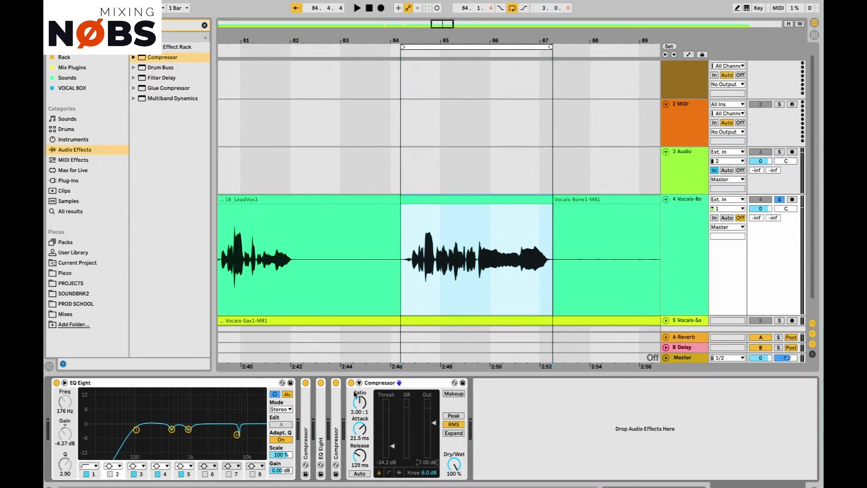
key("space")
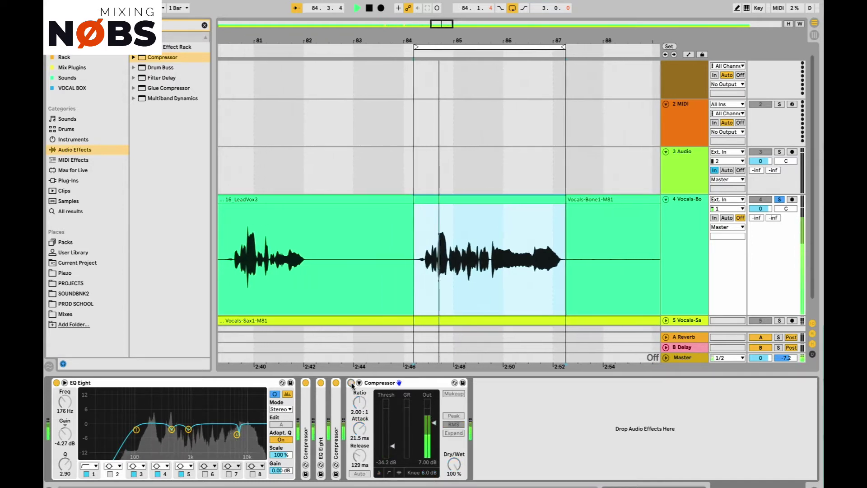
left_click(352, 383)
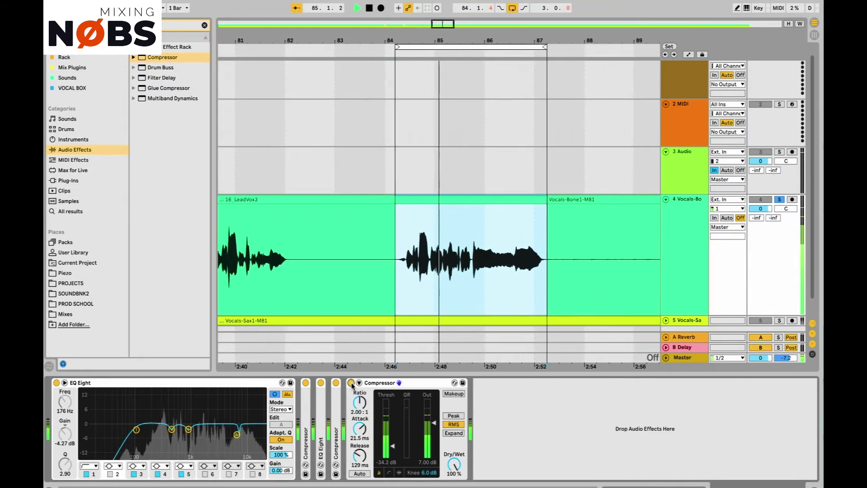
key("space")
key("space")
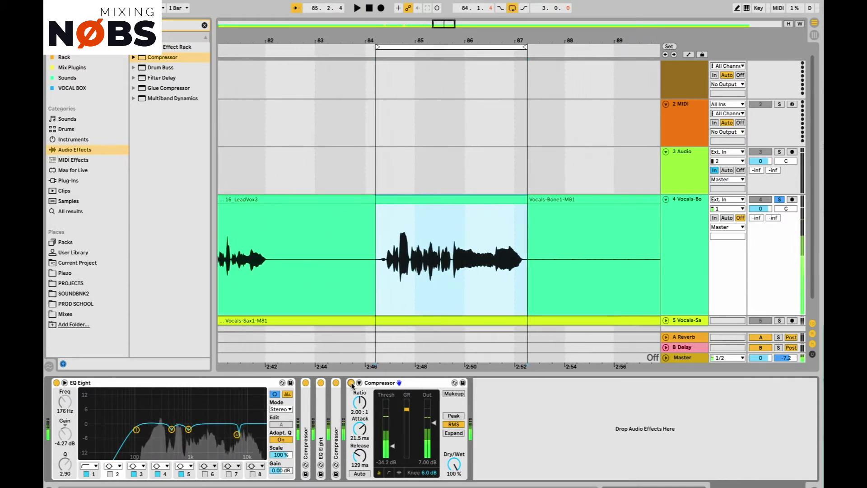
left_click(352, 383)
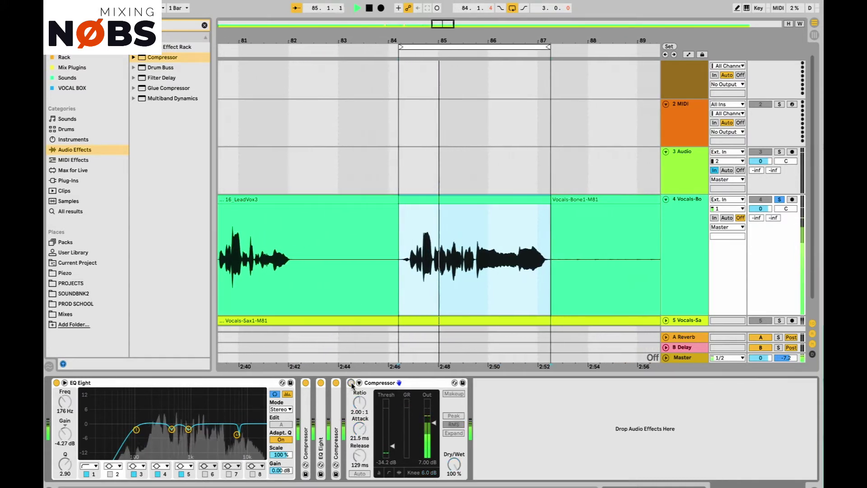
key("space")
left_click(352, 383)
Set the last Compressor's output gain back to 6.00 dB and play the phrase with it bypassed and active.
key("space")
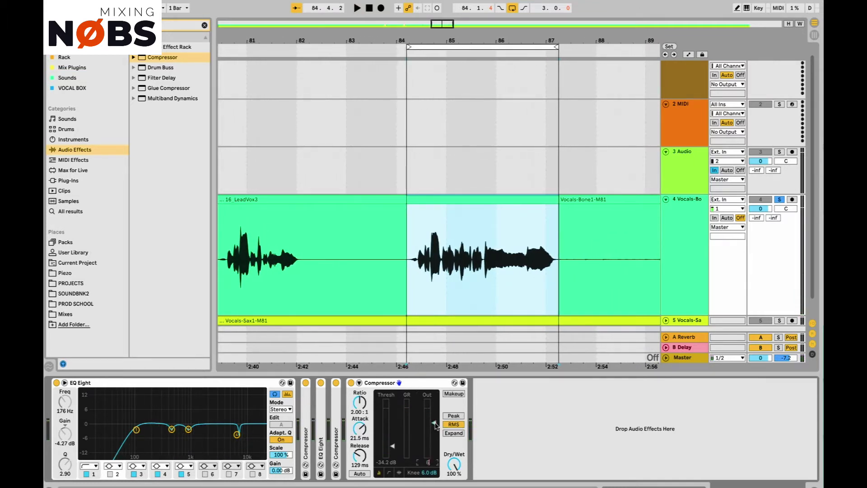
left_click(351, 383)
key("space")
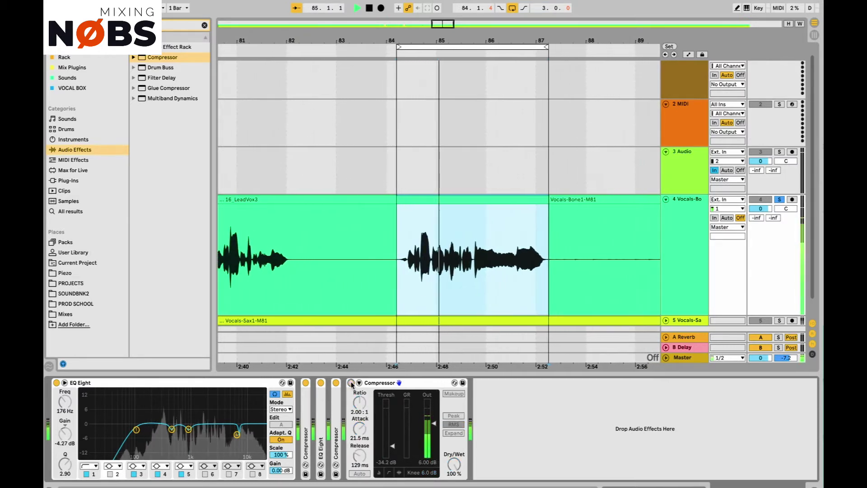
left_click(352, 383)
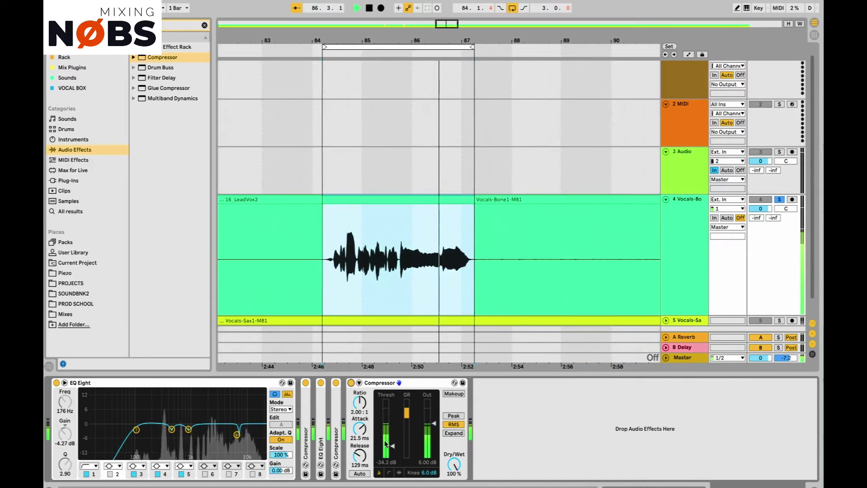
Set the last Compressor's threshold to -33.1 dB and replay the selected vocal phrase.
key("space")
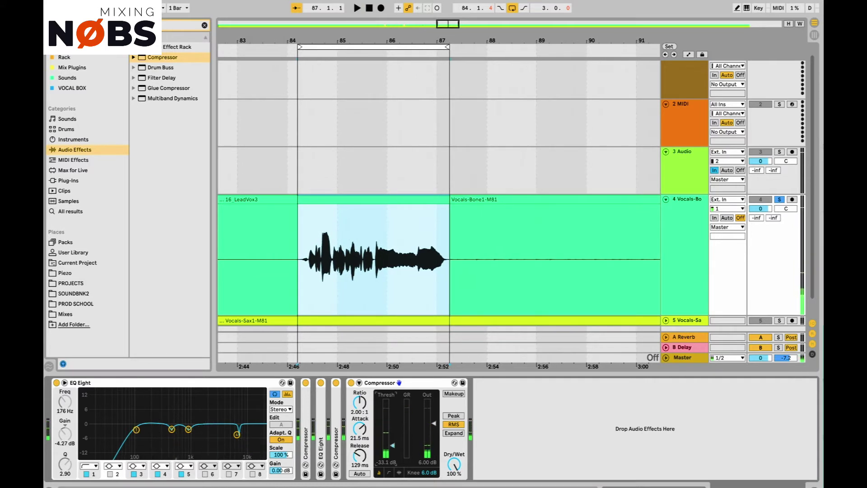
key("space")
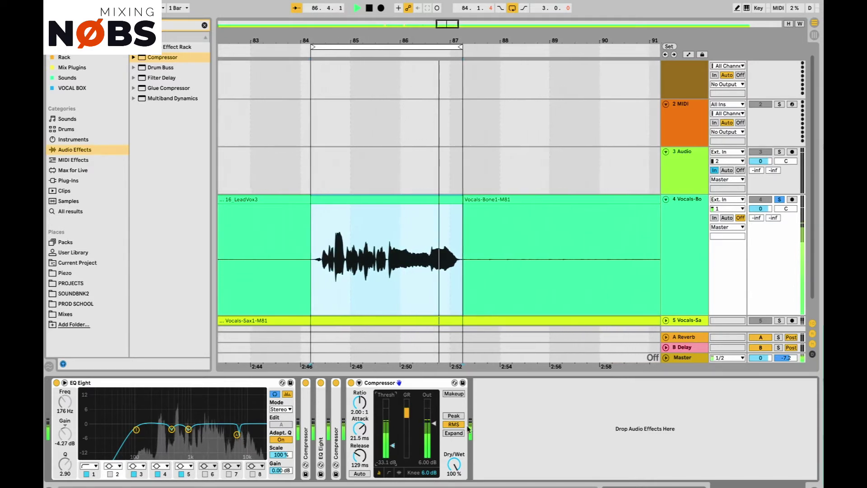
key("space")
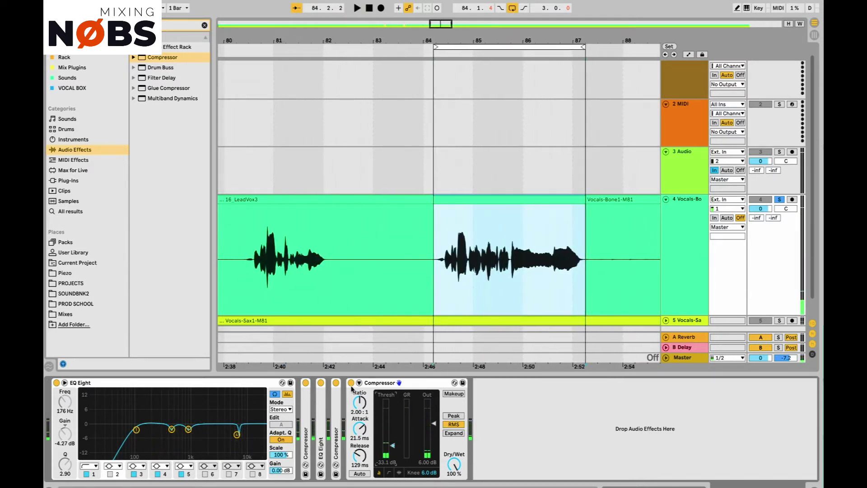
Play the selected vocal phrase with the last Compressor bypassed and active to compare its effect and level.
key("space")
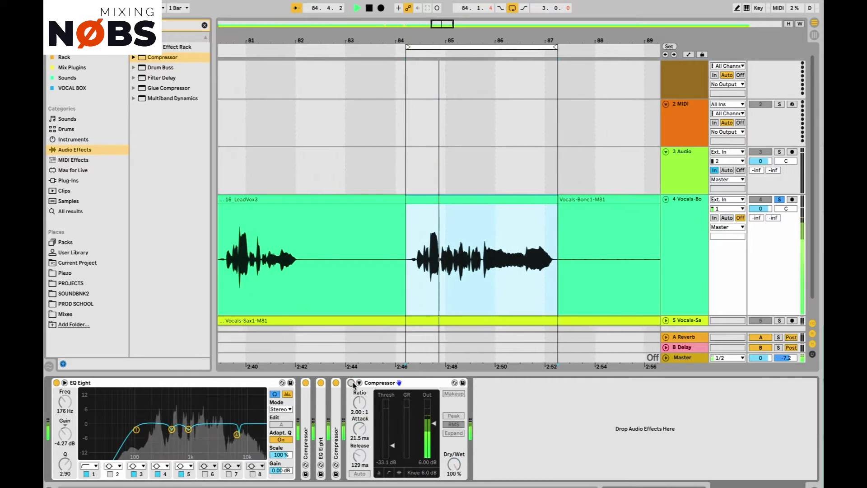
left_click(351, 383)
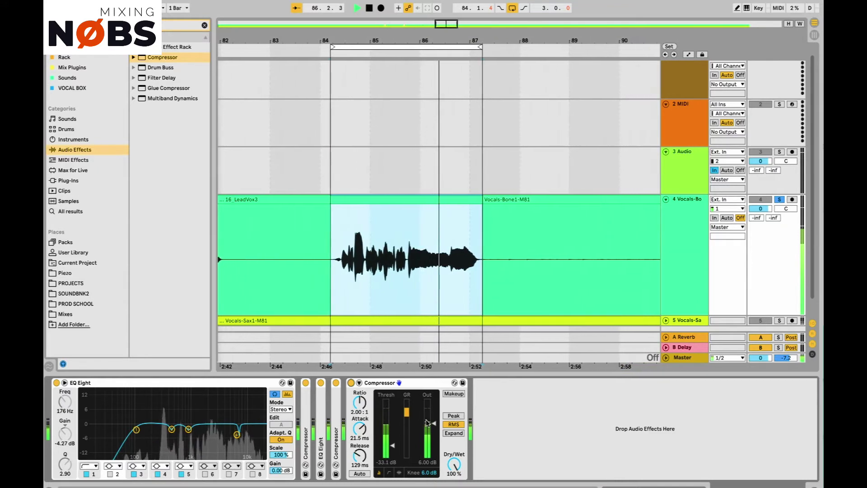
key("space")
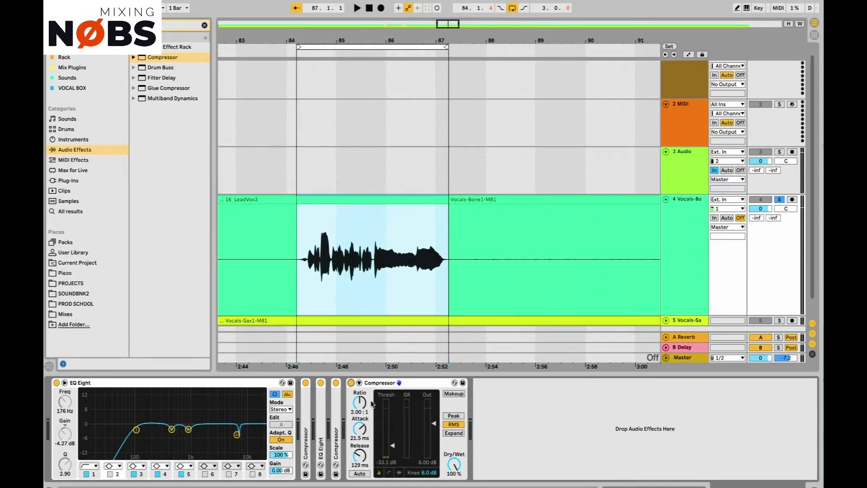
left_click(351, 382)
key("space")
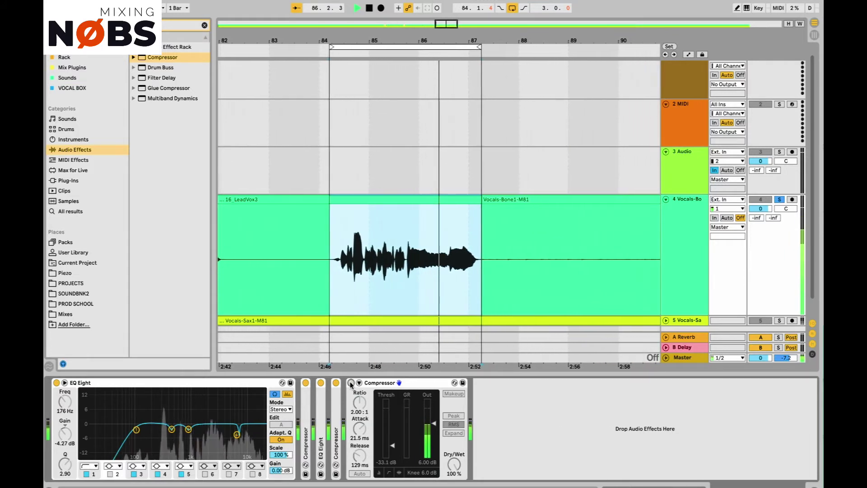
key("space")
left_click(351, 383)
key("space")
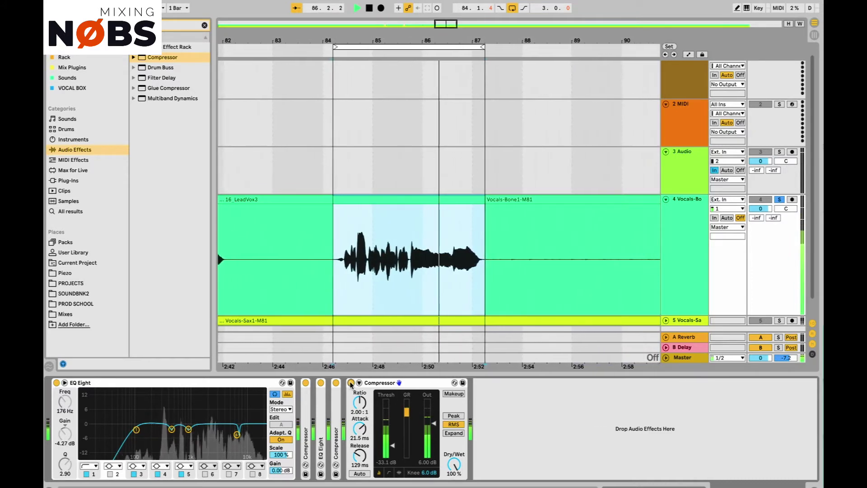
key("space")
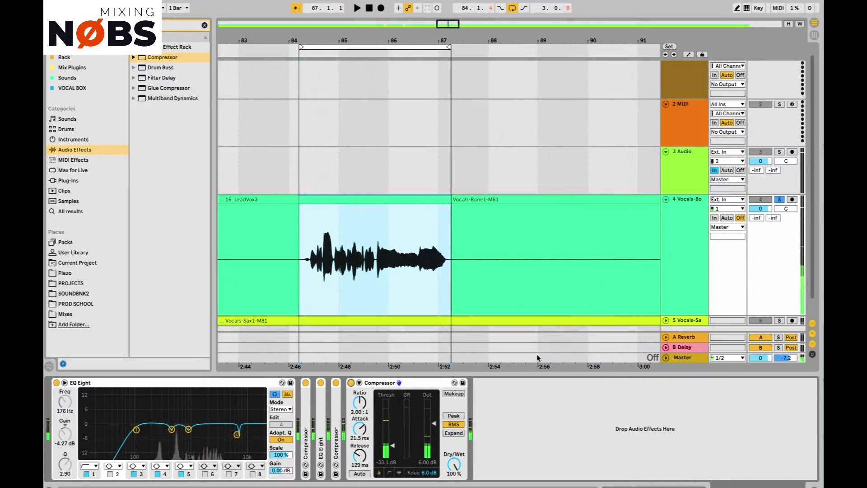
Open MMultiAnalyzer's loudness graph from the Master track, play the phrase and show the lead vocal track's devices again.
left_click(677, 358)
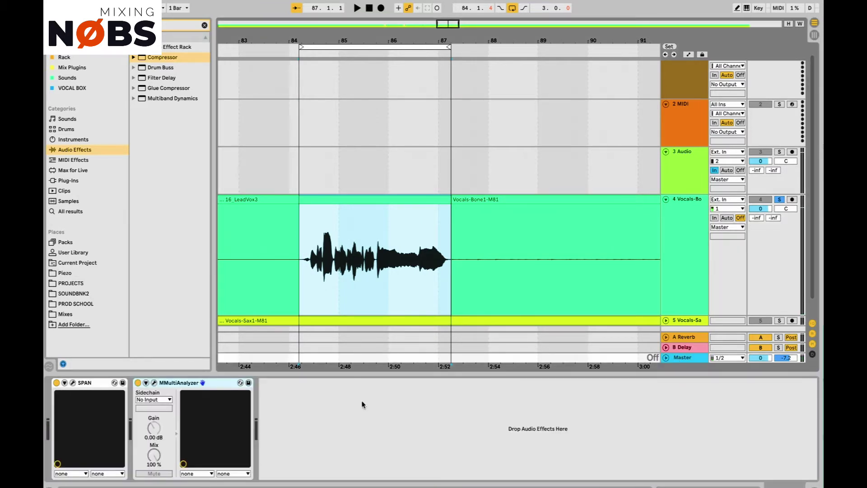
left_click(155, 384)
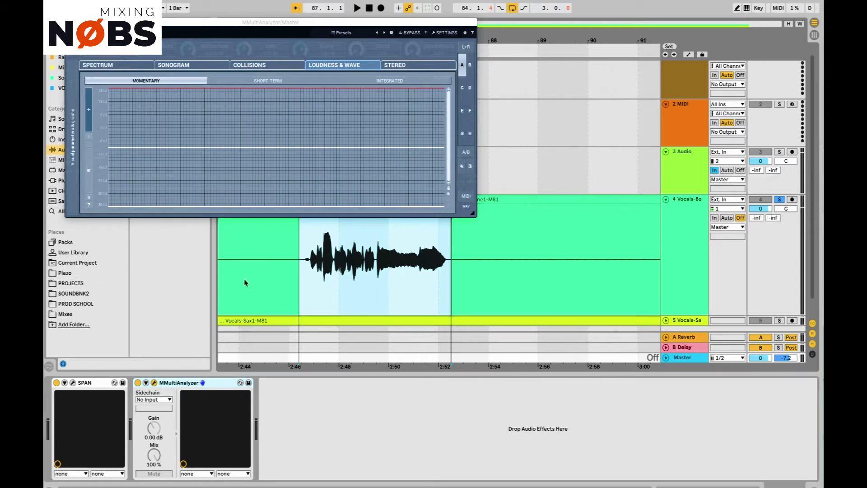
key("space")
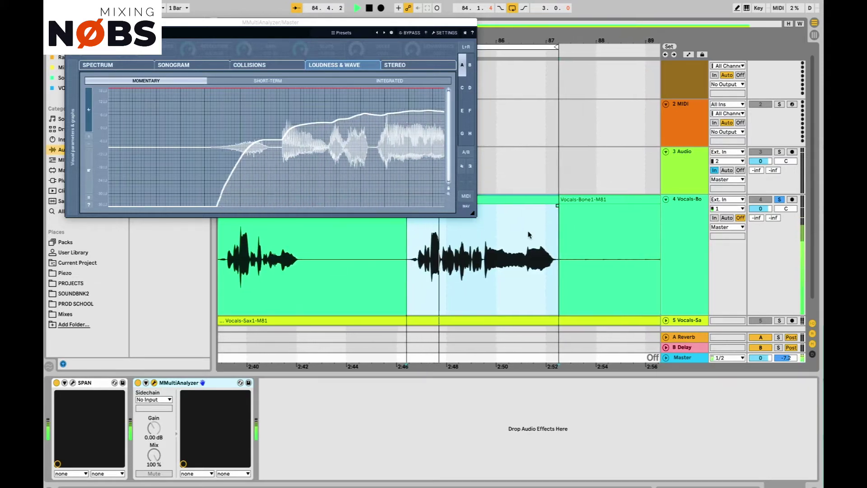
left_click(668, 248)
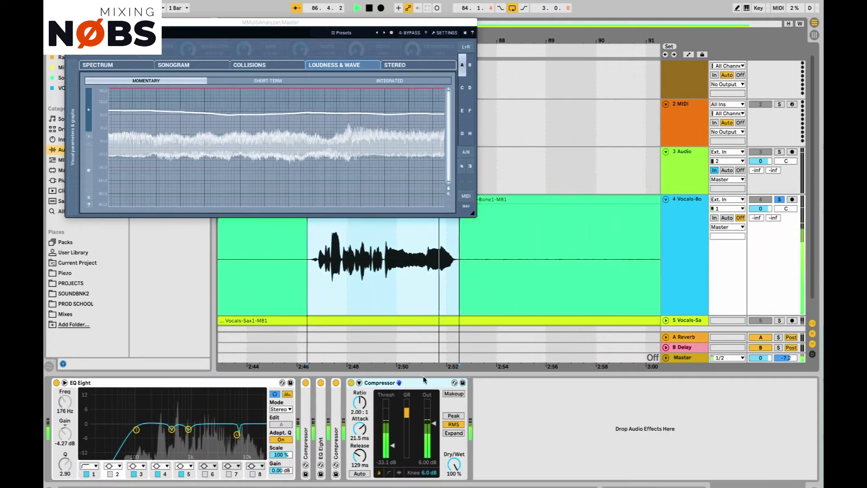
Try an output gain of 4.00 dB on the last Compressor and compare the phrase's loudness graph against bypass.
key("space")
key("space")
left_click(351, 383)
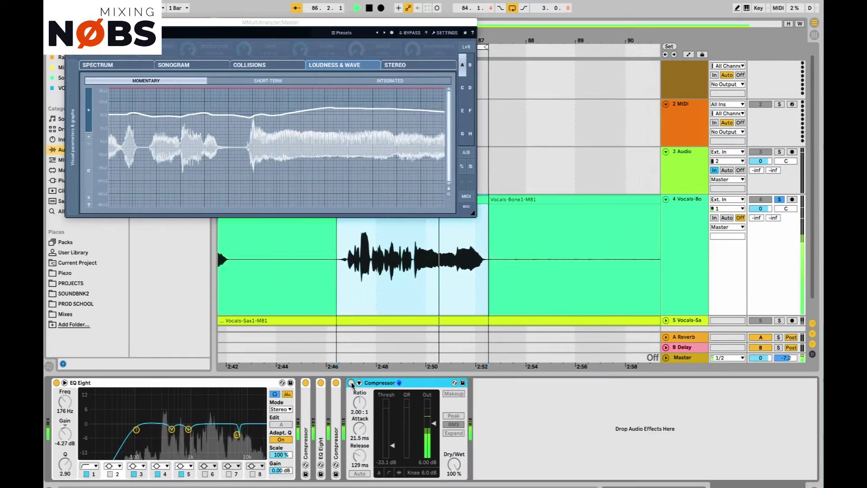
key("space")
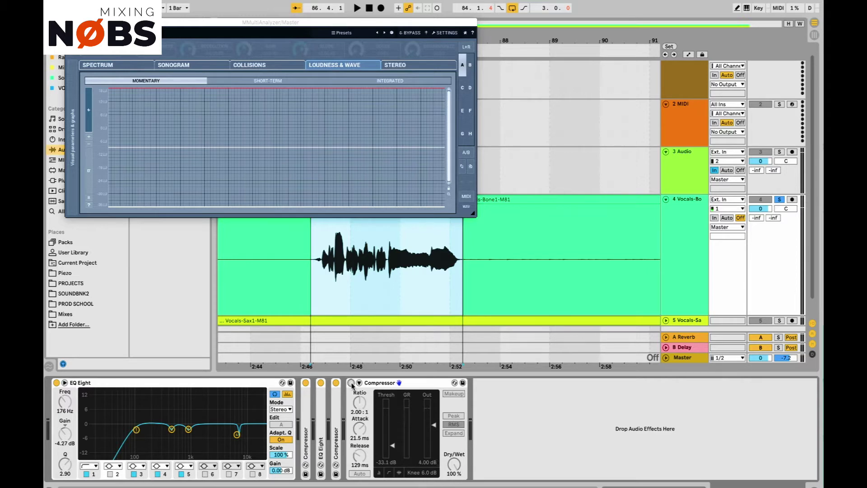
left_click(351, 383)
key("space")
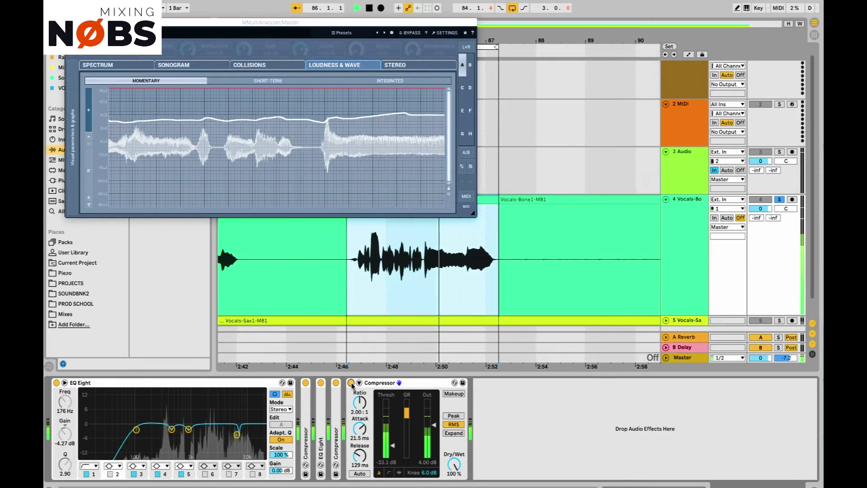
key("space")
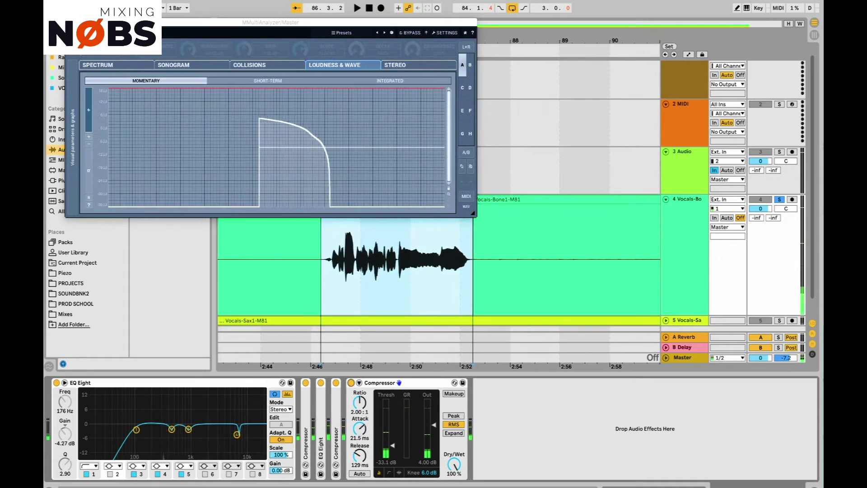
Set the last Compressor's attack to 10.4 ms and compare the phrase with the device bypassed and active.
left_click_drag(359, 429, 360, 434)
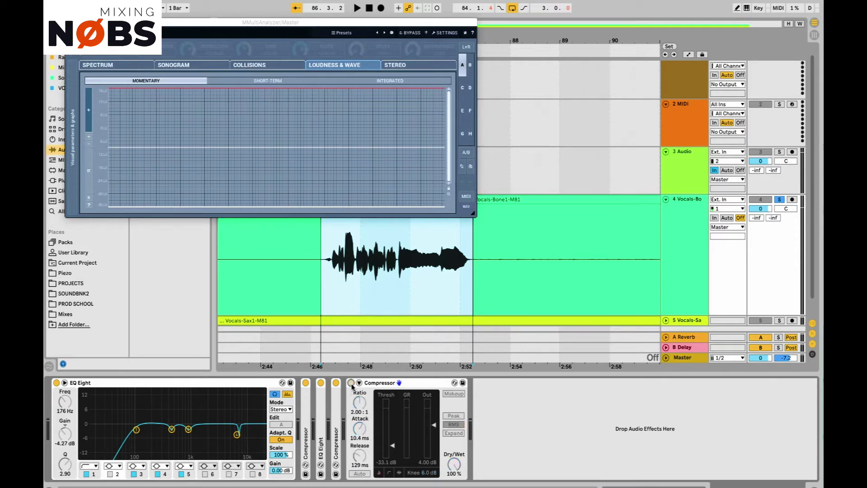
key("space")
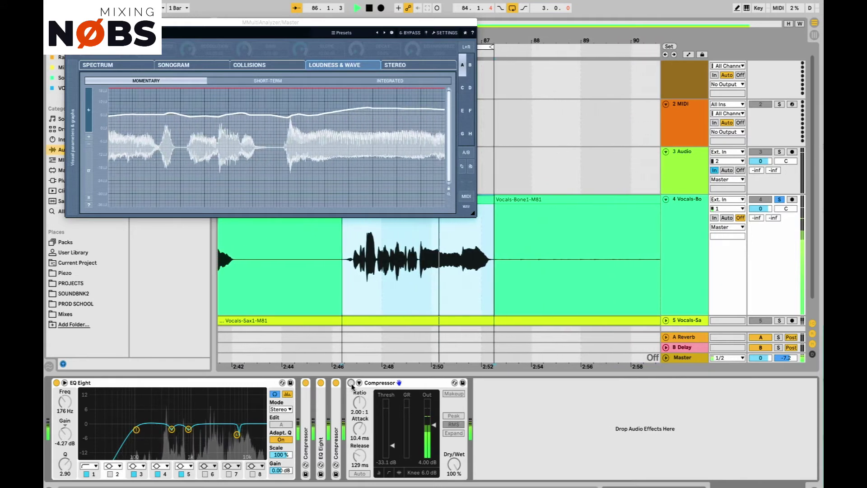
key("space")
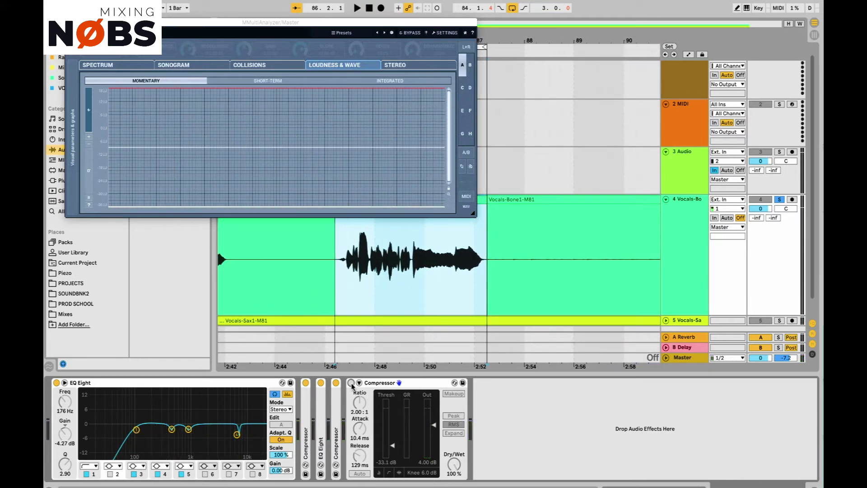
left_click(351, 382)
key("space")
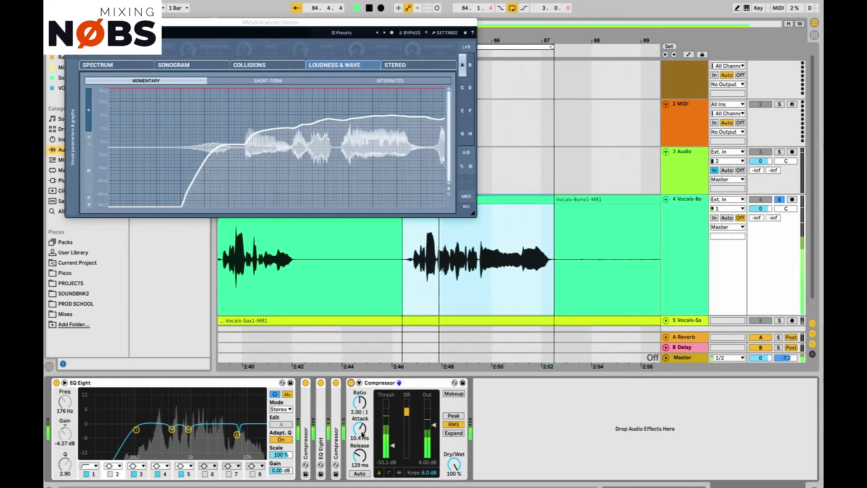
key("space")
Set the last Compressor to a -16.4 dB threshold, 0.00 dB output gain and 194 ms release during playback.
left_click(393, 446)
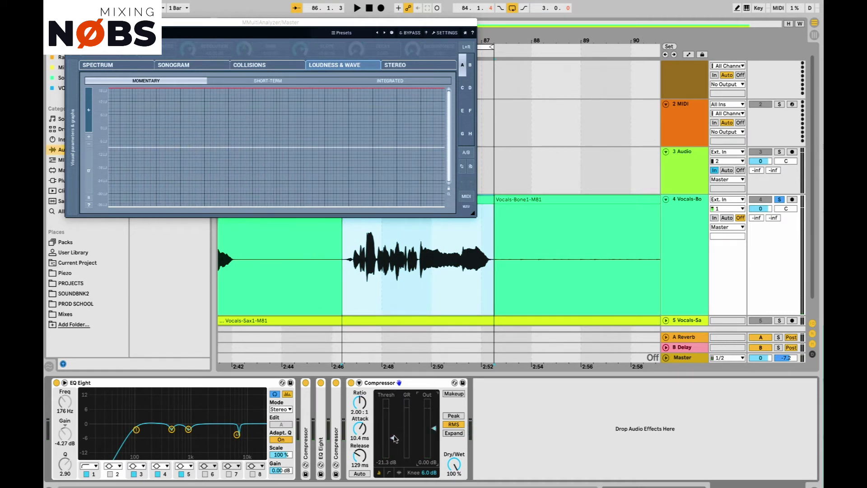
key("space")
left_click_drag(394, 439, 395, 432)
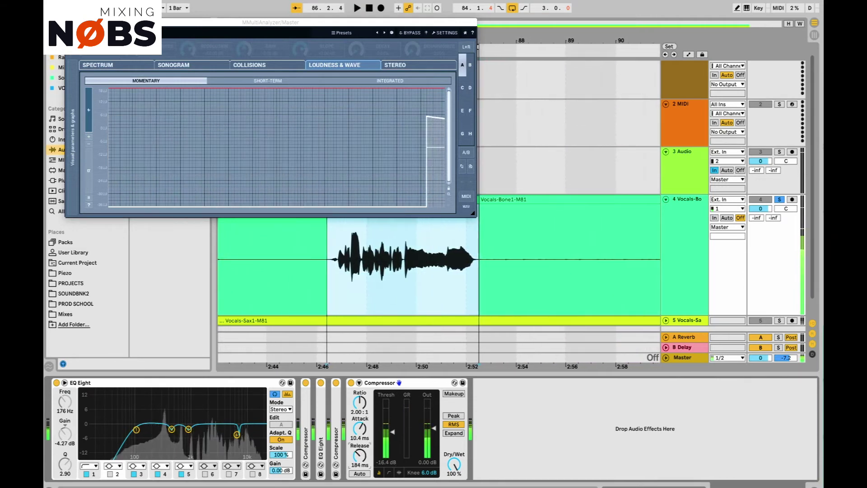
left_click_drag(360, 455, 360, 453)
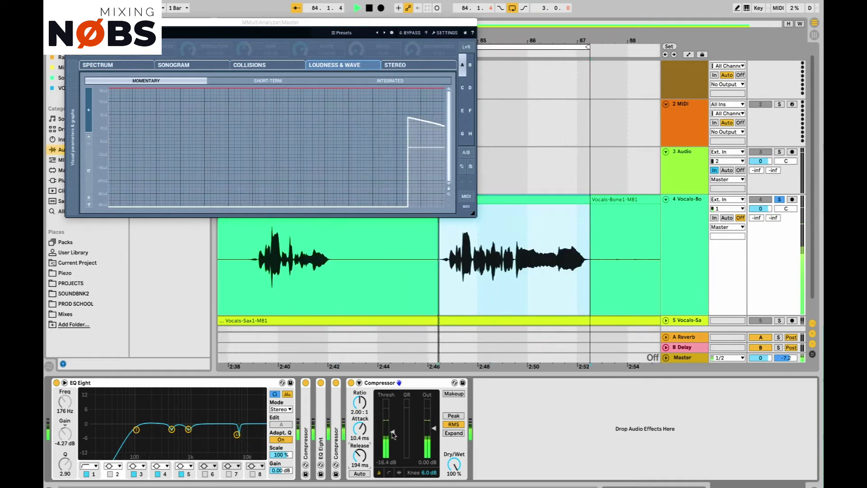
Fine-tune the last Compressor's threshold to -16.8 dB and compare the phrase's loudness against bypass.
left_click(351, 383)
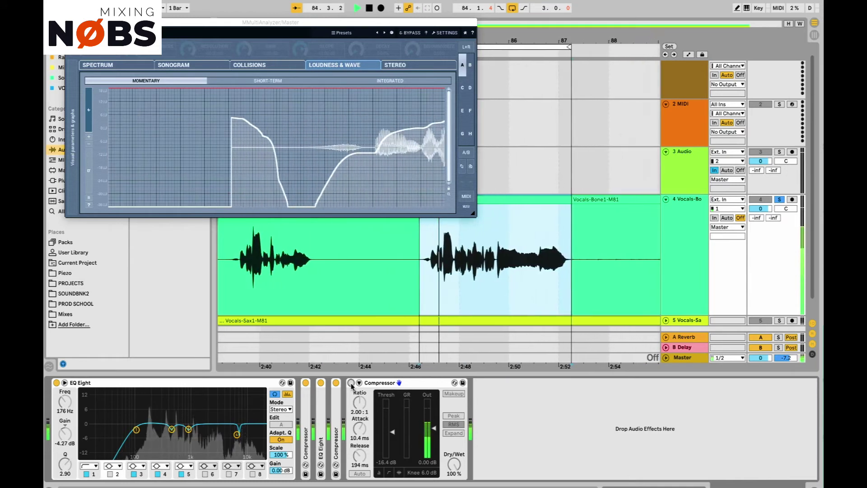
left_click(351, 383)
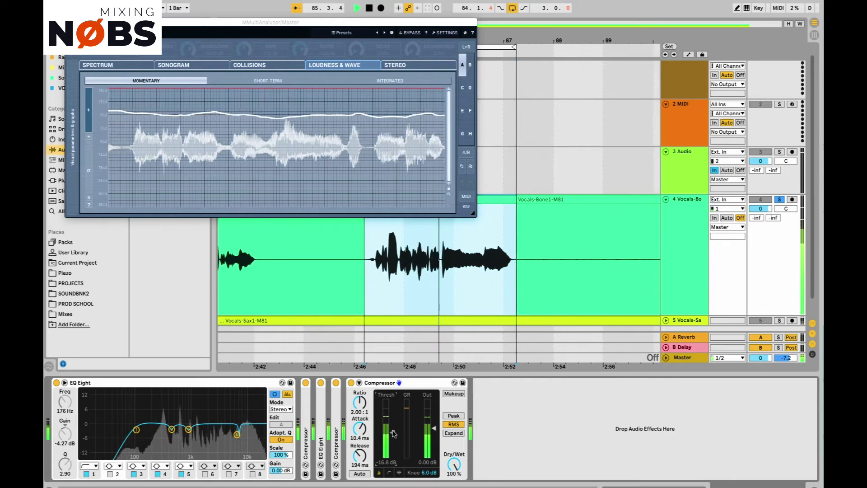
key("space")
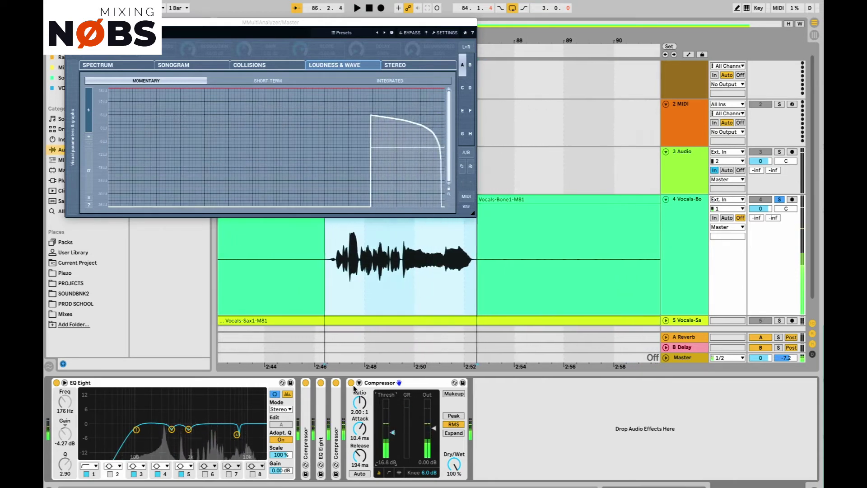
key("space")
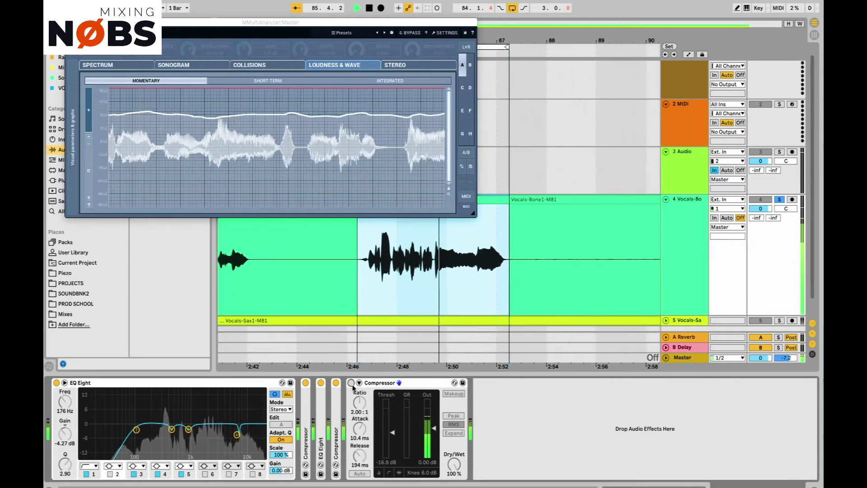
key("space")
Raise the last Compressor's output gain to 1.00 dB and check the loudness graph with the device off and on.
left_click(351, 382)
key("space")
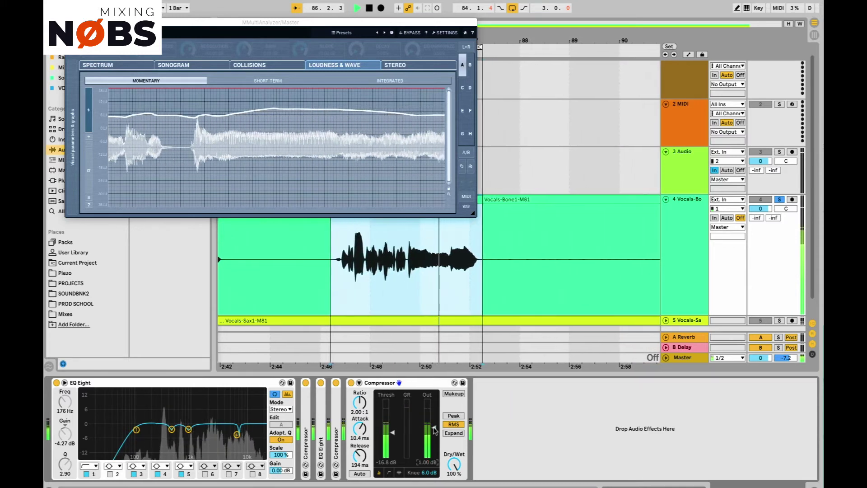
left_click(351, 382)
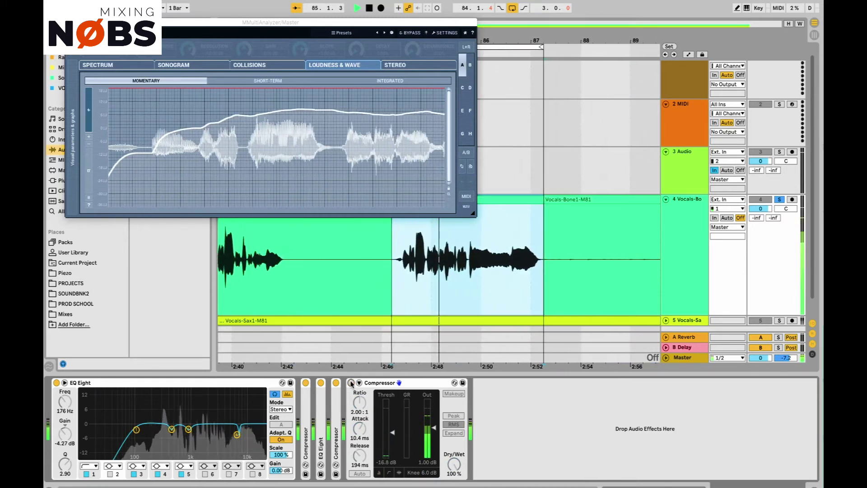
left_click(351, 383)
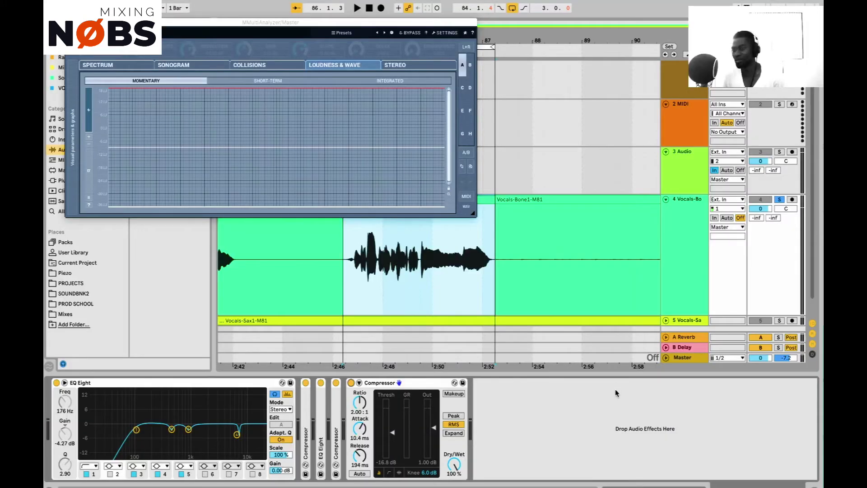
Replay the start of the phrase with the last Compressor alternately bypassed and active, and leave the device enabled.
left_click(351, 382)
key("space")
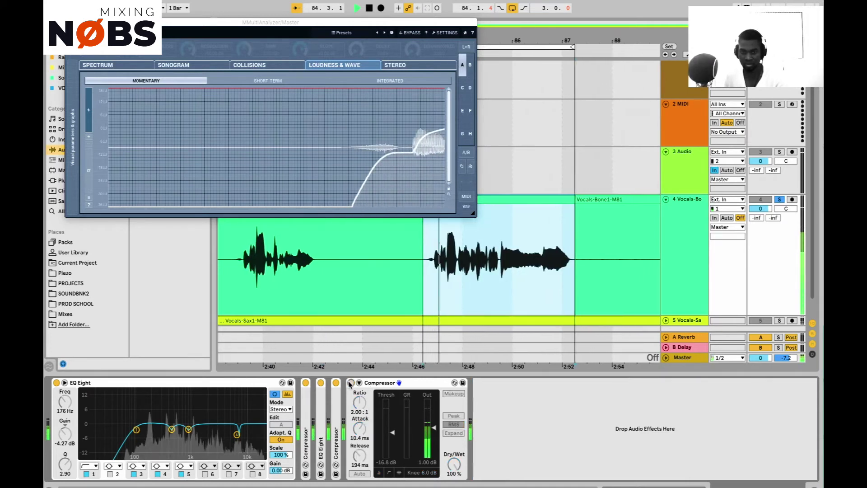
key("space")
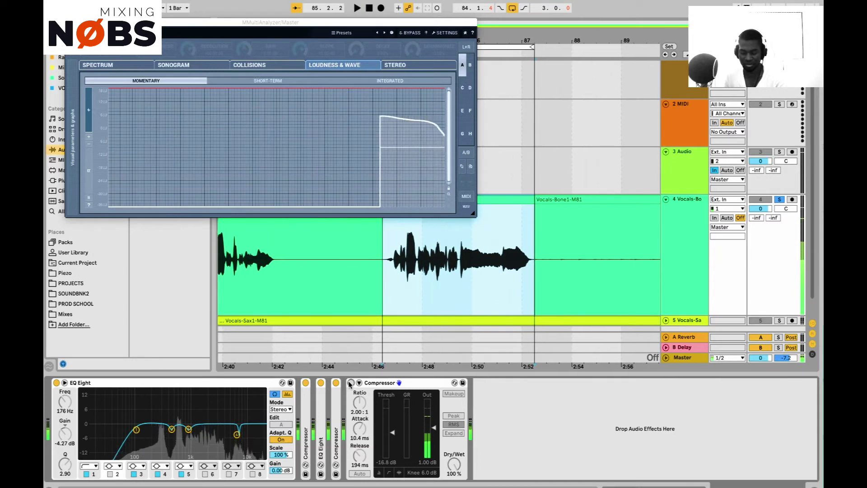
left_click(351, 383)
key("space")
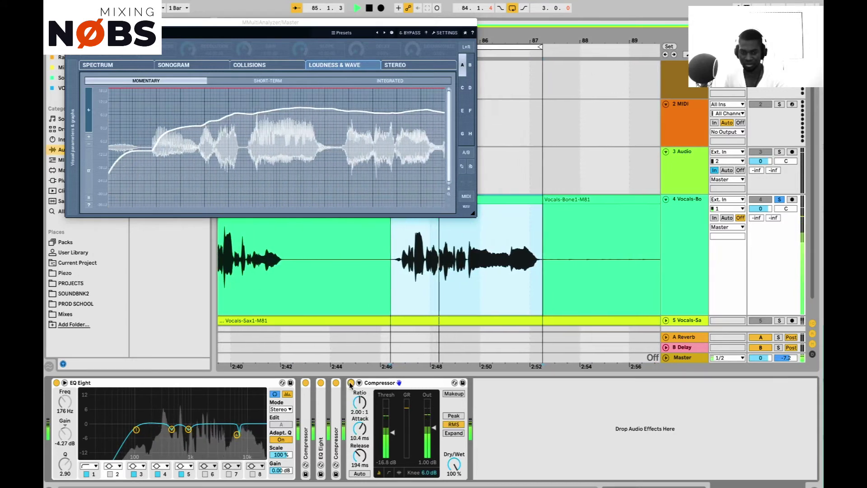
key("space")
left_click(351, 383)
key("space")
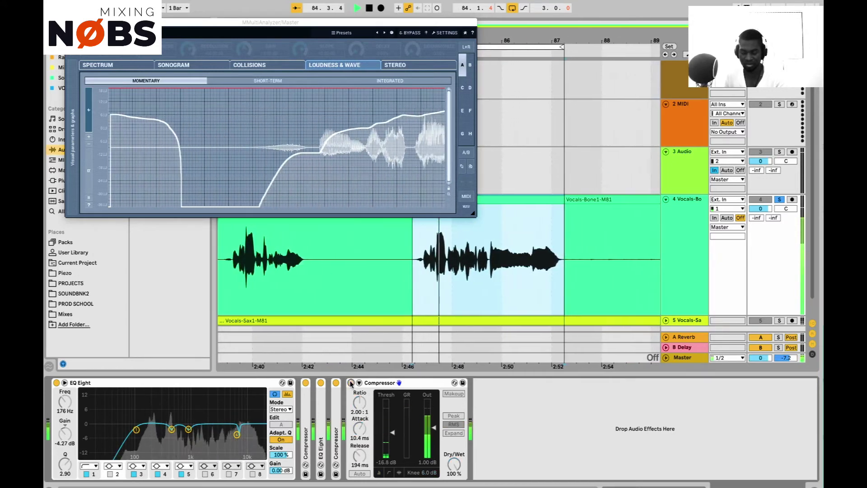
left_click(351, 383)
key("space")
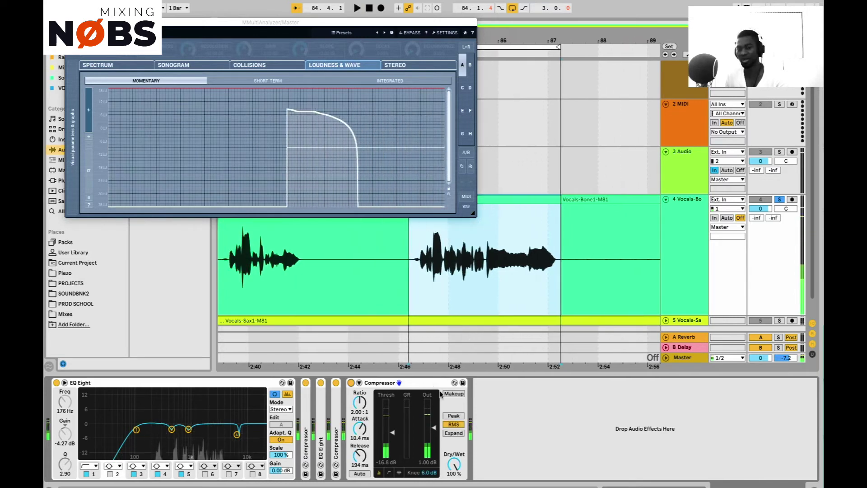
Switch to Finder to show the Vocal Mixing Chain PDF in the COMPLETE Vocal Mixing Bundle folder.
key("super+Tab")
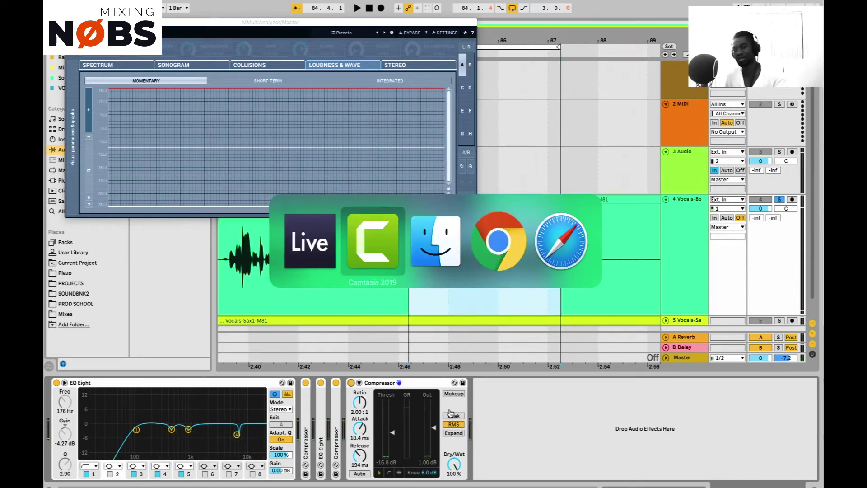
key("super+Tab")
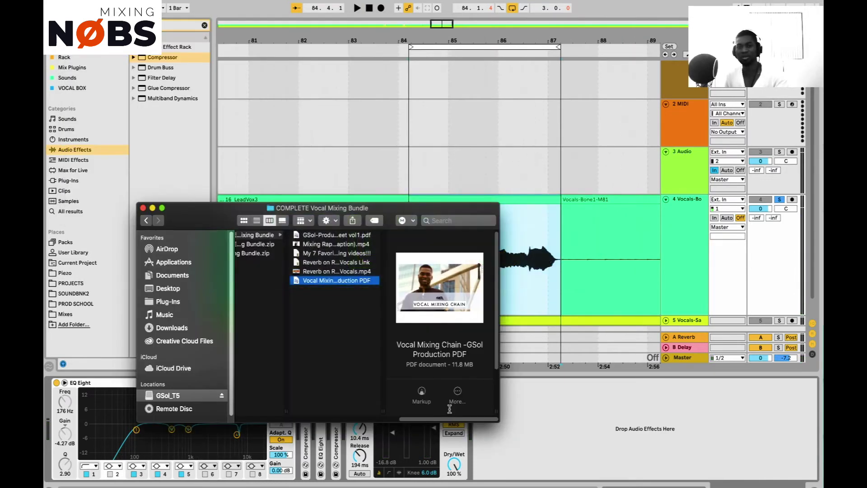
Preview the Vocal Mixing Chain PDF, view the pages for Steps 4 to 7, and return to Ableton Live.
key("space")
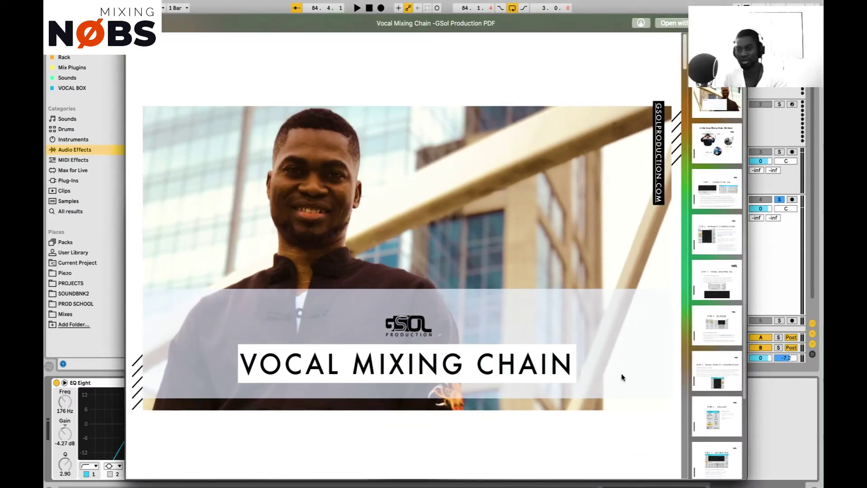
left_click(715, 329)
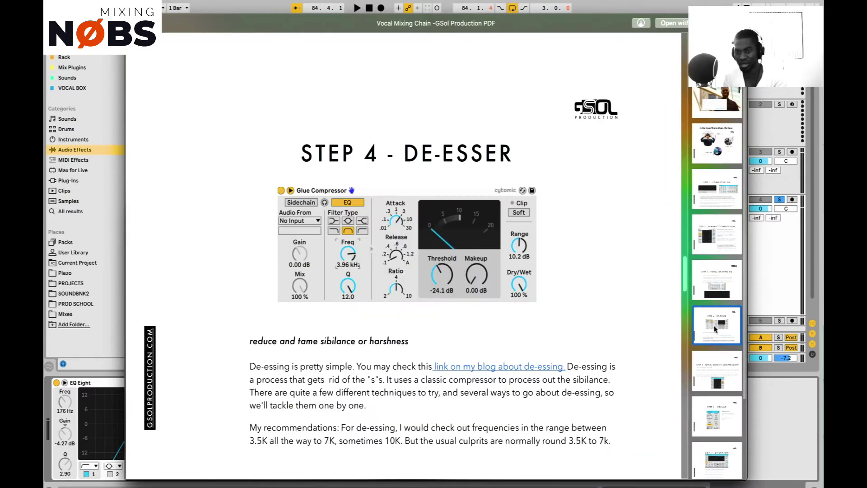
left_click(712, 361)
left_click(715, 414)
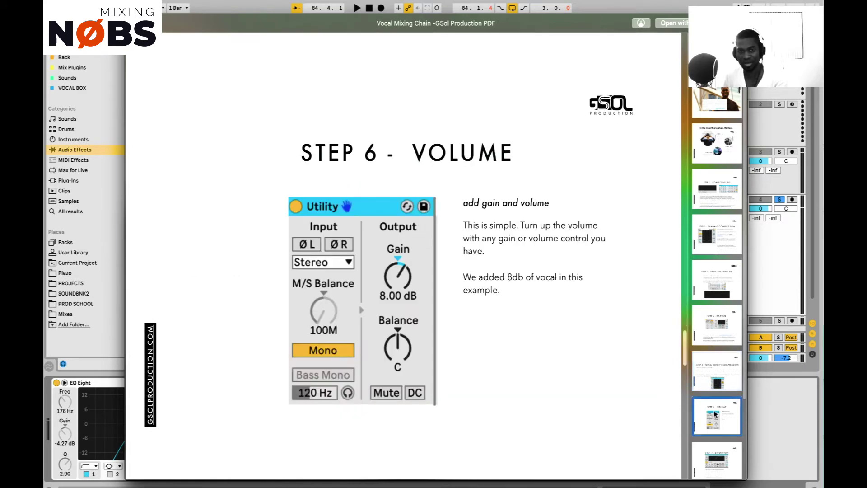
left_click(709, 450)
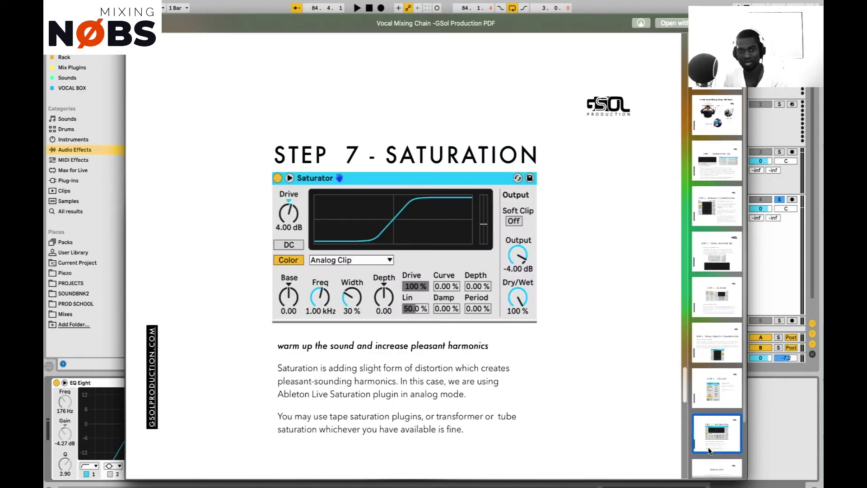
left_click(774, 427)
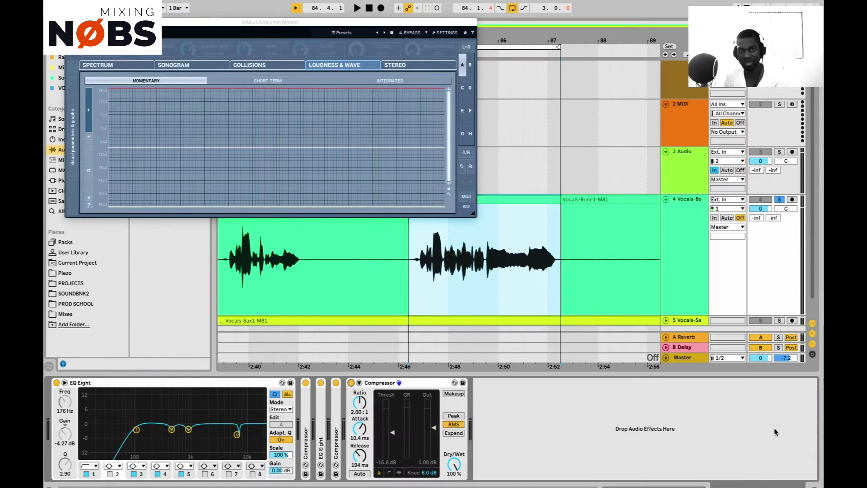
Collapse the last Compressor, move the analyzer window off the device browser's search results, and add a Utility to the end of the chain.
left_click(422, 383)
double_click(422, 384)
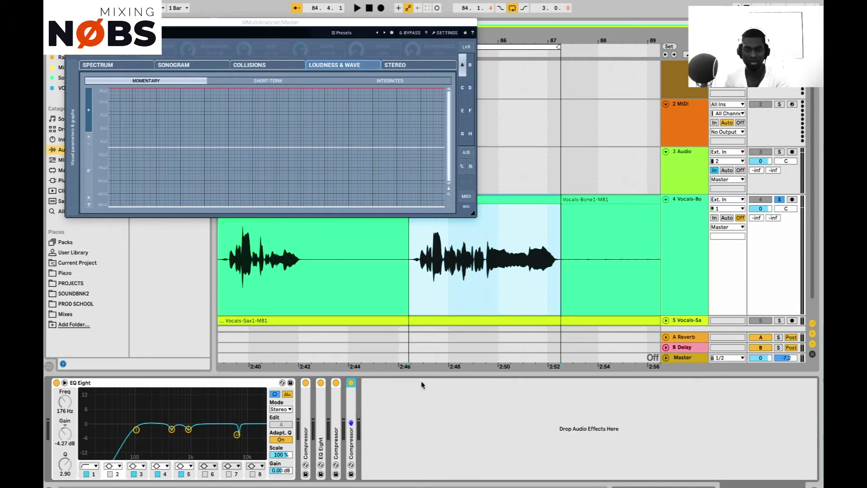
left_click_drag(177, 23, 197, 5)
key("super+f")
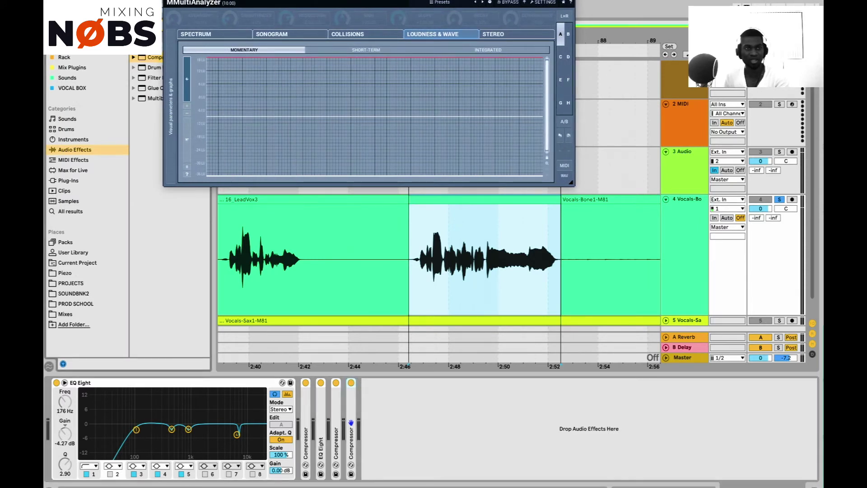
type("utility")
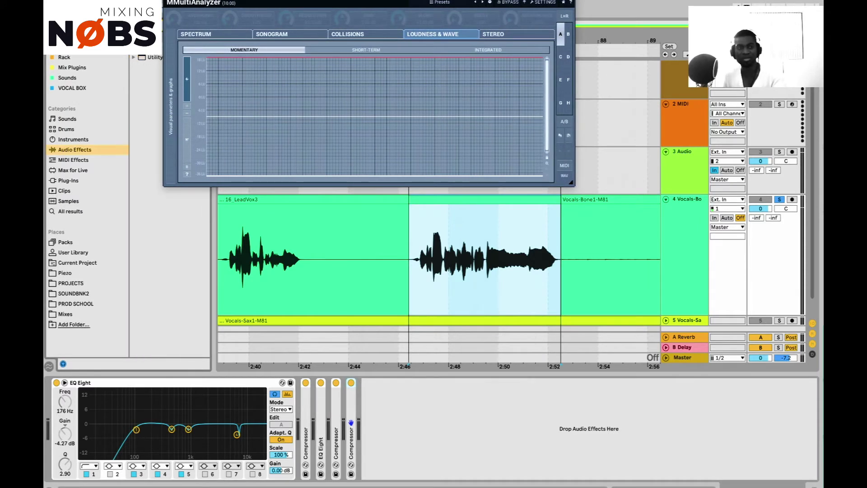
double_click(147, 58)
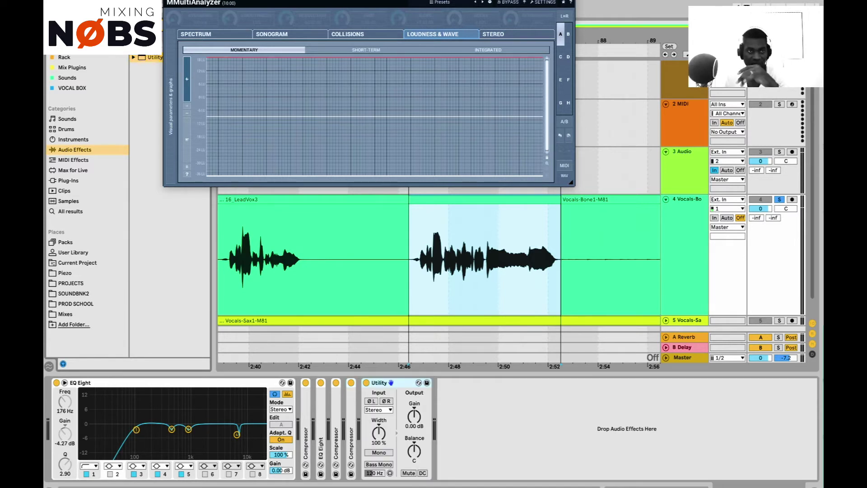
Add a Saturator and a Limiter to the end of the vocal chain, after the Utility.
key("ctrl+f")
type("saturator")
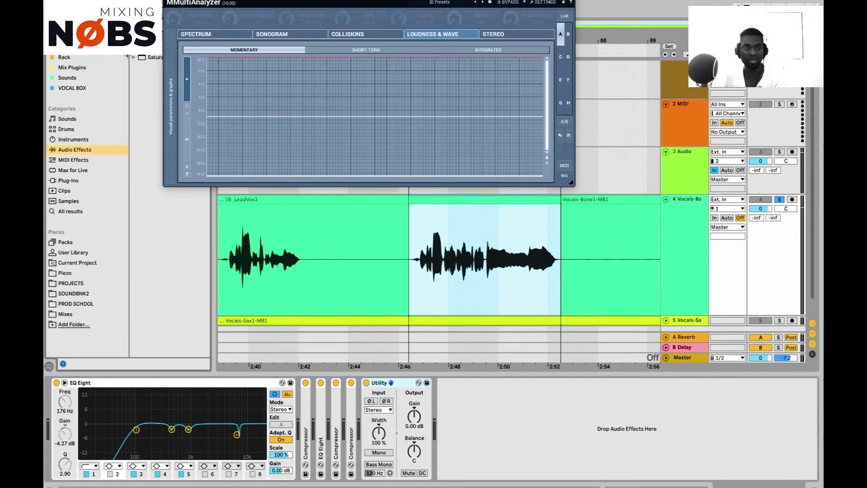
double_click(149, 58)
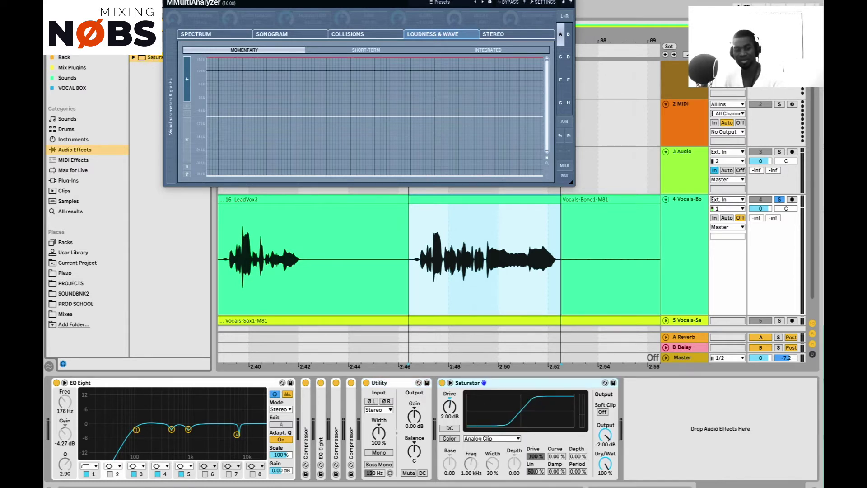
key("ctrl+f")
type("limiter")
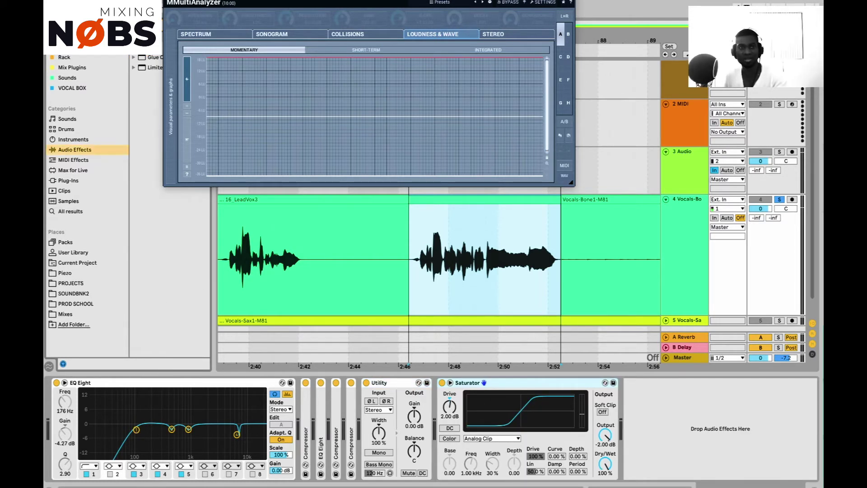
double_click(153, 68)
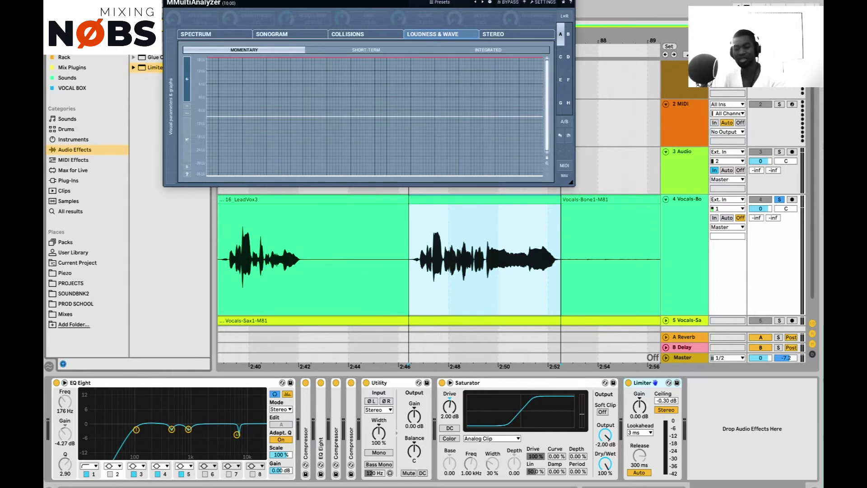
Add Multiband Dynamics to the vocal chain and place it between the Saturator and the Limiter.
key("ctrl+f")
type("mul")
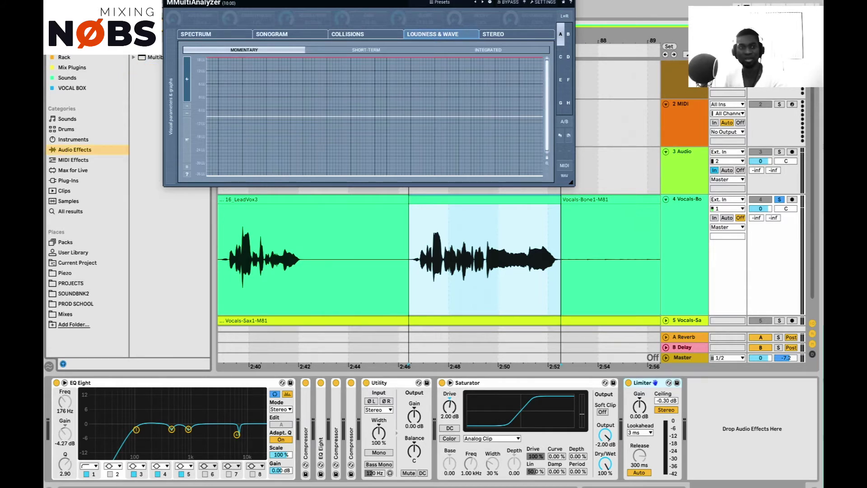
double_click(154, 58)
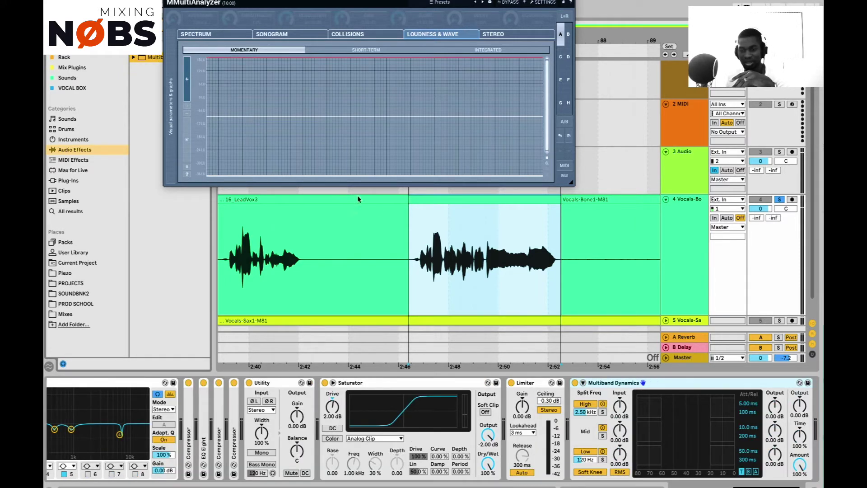
left_click_drag(625, 383, 515, 405)
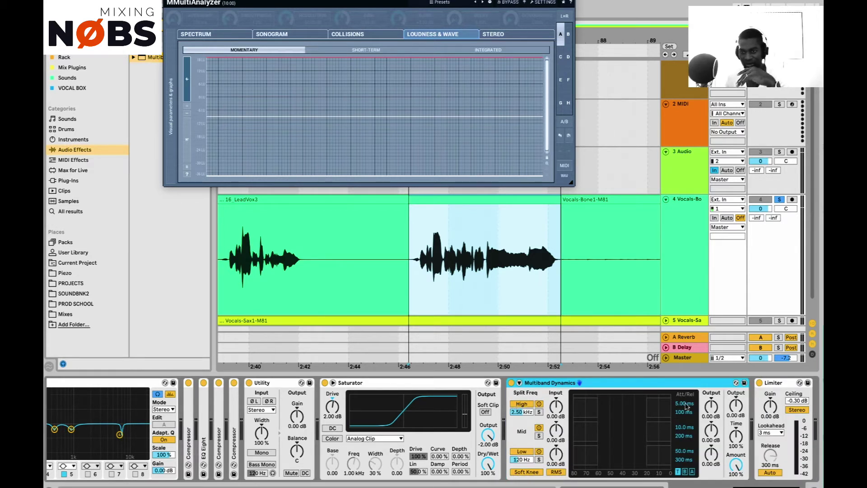
Set the Limiter's ceiling to -0.80 dB and play the looped phrase through the new devices.
left_click(791, 401)
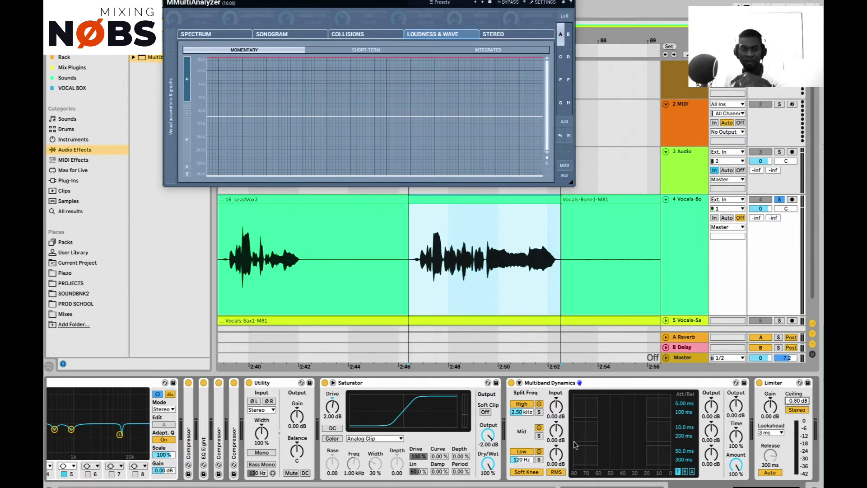
key("space")
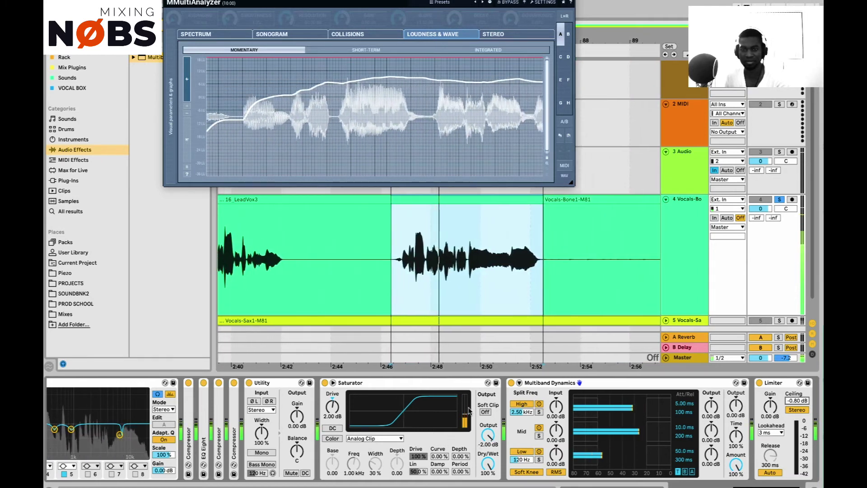
key("space")
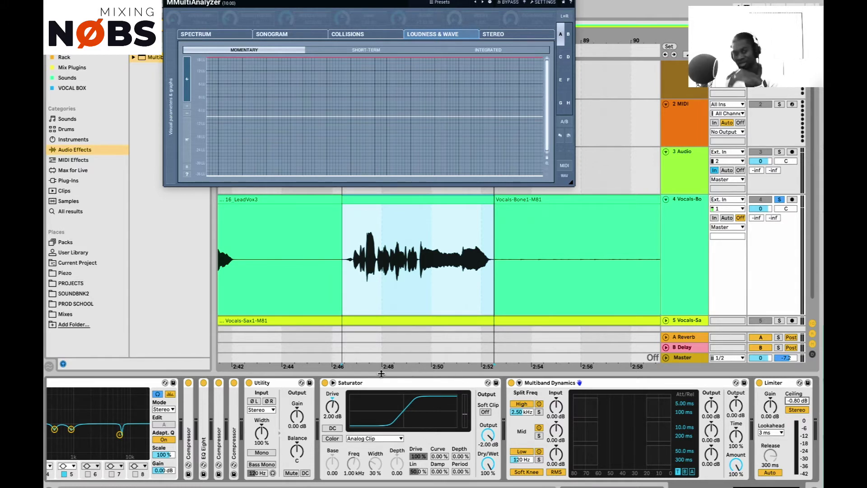
Set the Utility's gain to 3 dB and listen to the phrase before and after the change.
key("space")
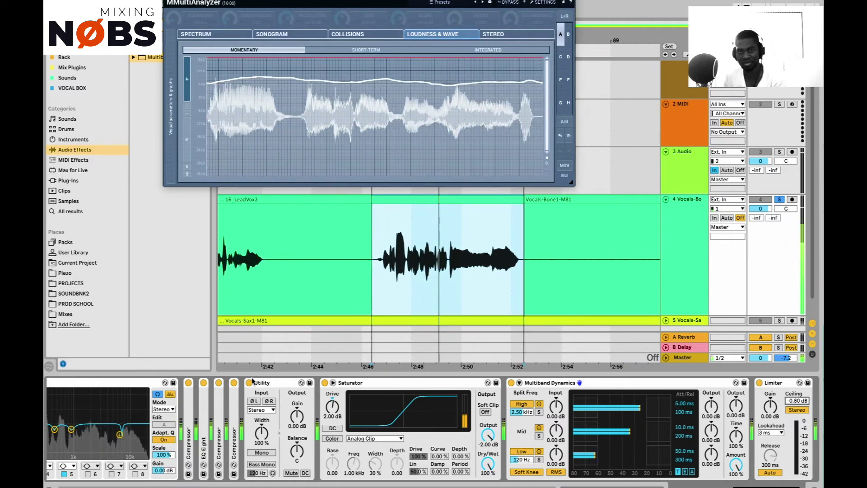
key("space")
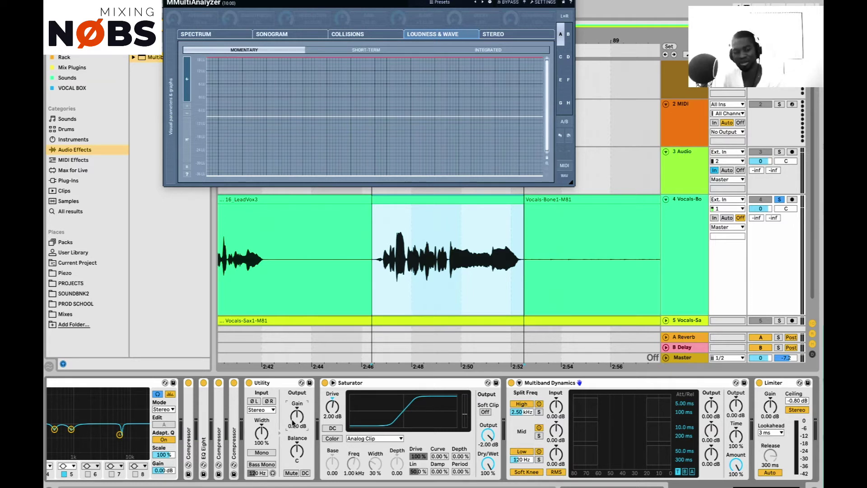
type("3")
key("Return")
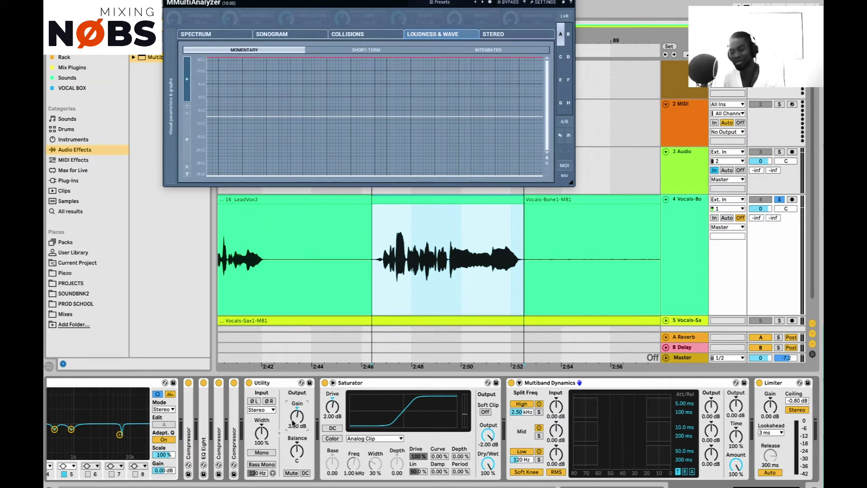
key("space")
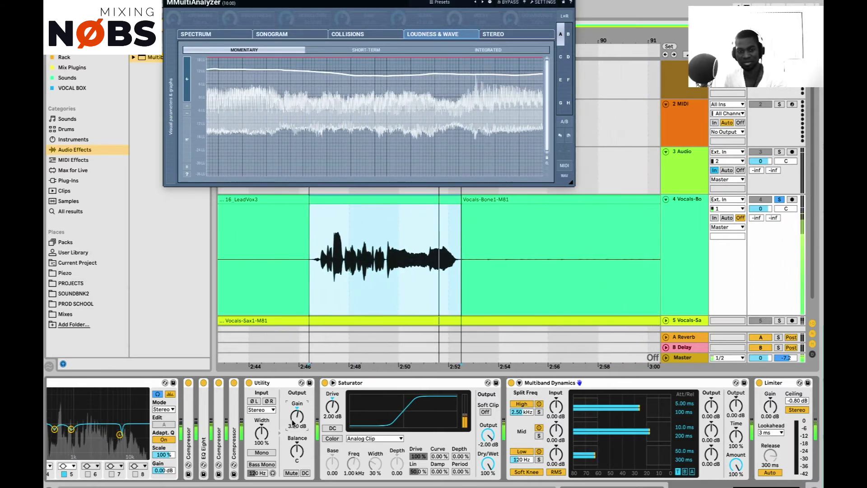
key("space")
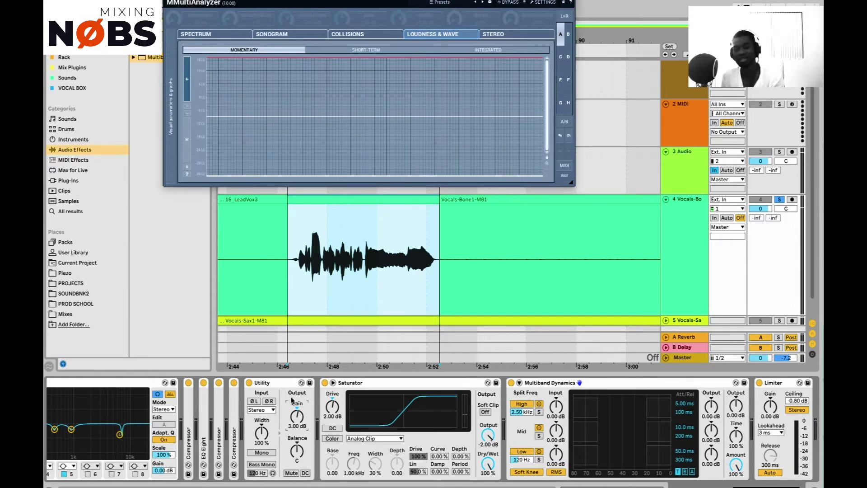
Replay the start of the phrase with the Saturator active and bypassed to compare its loudness.
key("space")
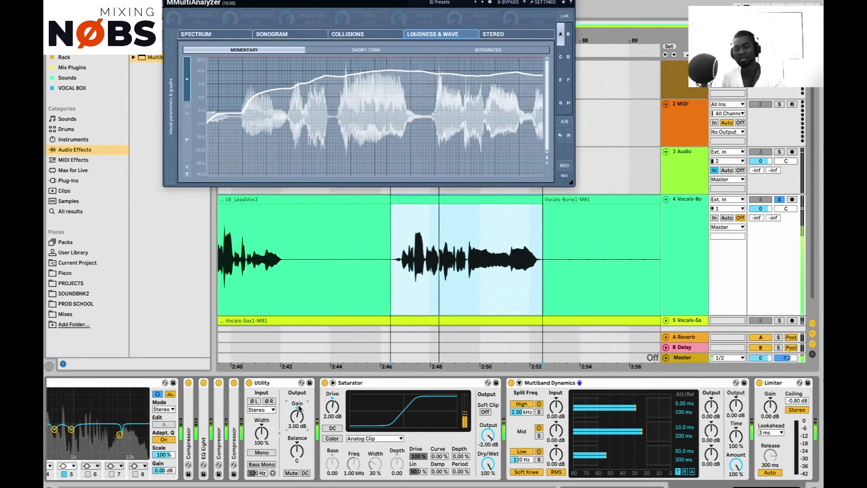
key("space")
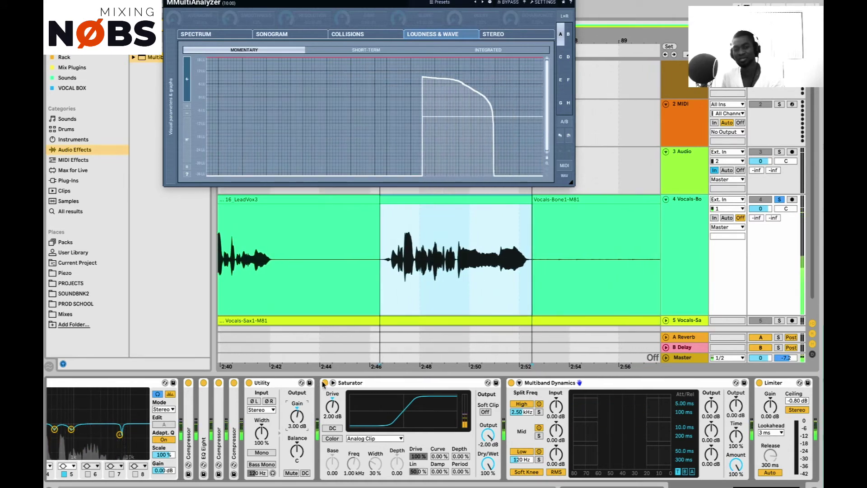
key("space")
left_click(324, 383)
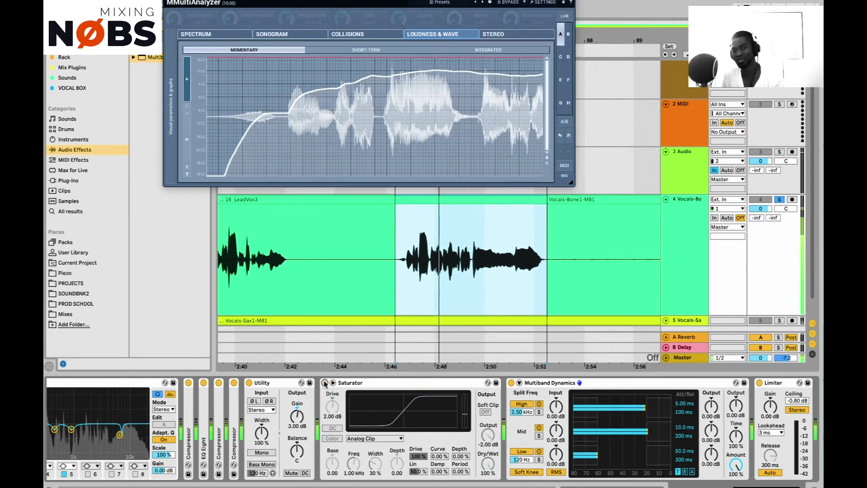
key("space")
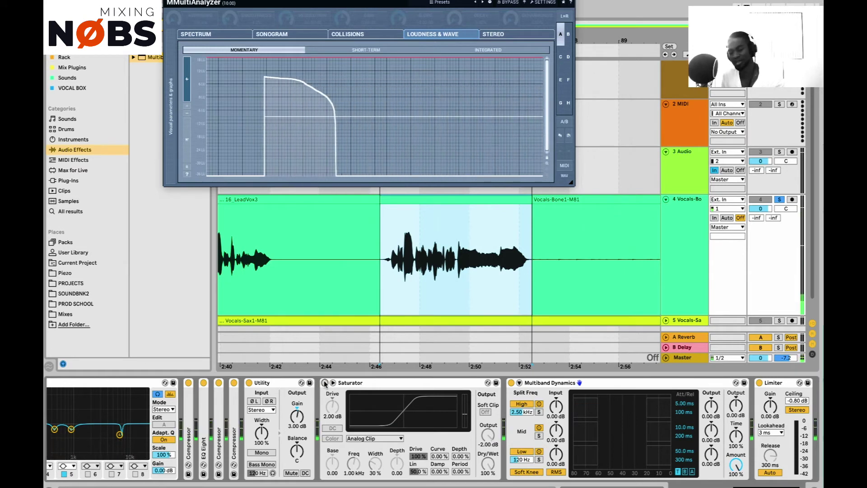
Consult the Saturation page of the PDF, and set the drive of the re-enabled Saturator to 4.00 dB in Ableton Live.
key("super+Tab")
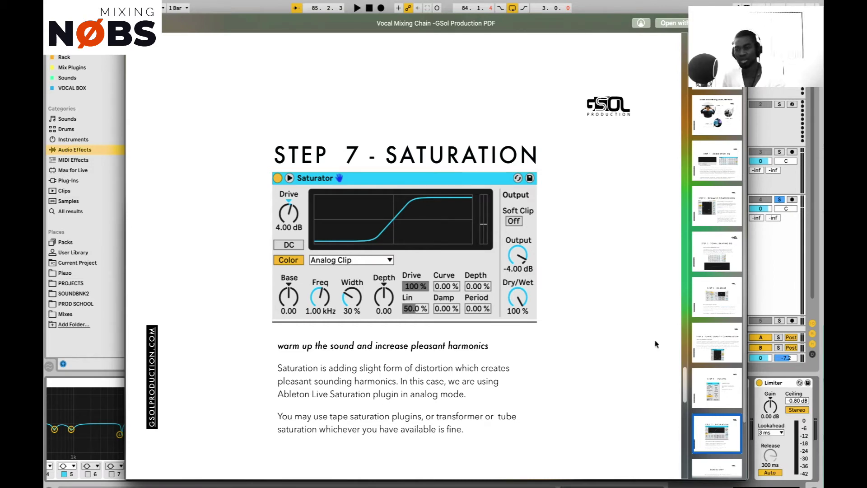
left_click(810, 344)
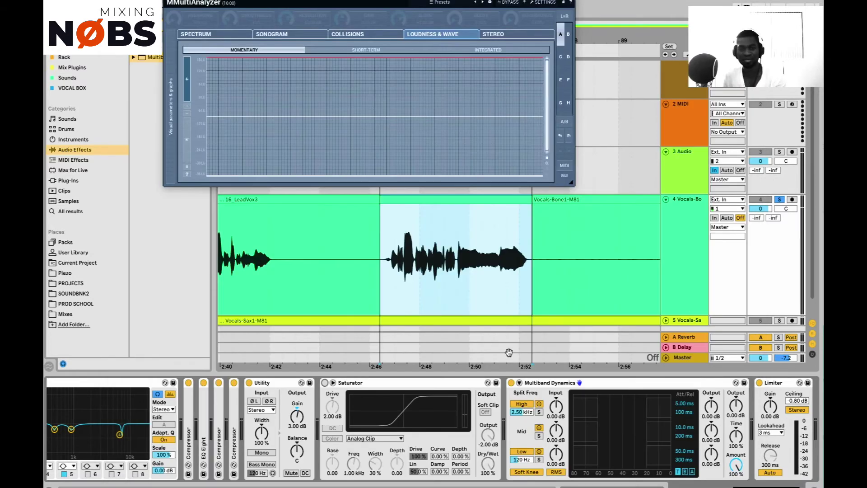
left_click(326, 383)
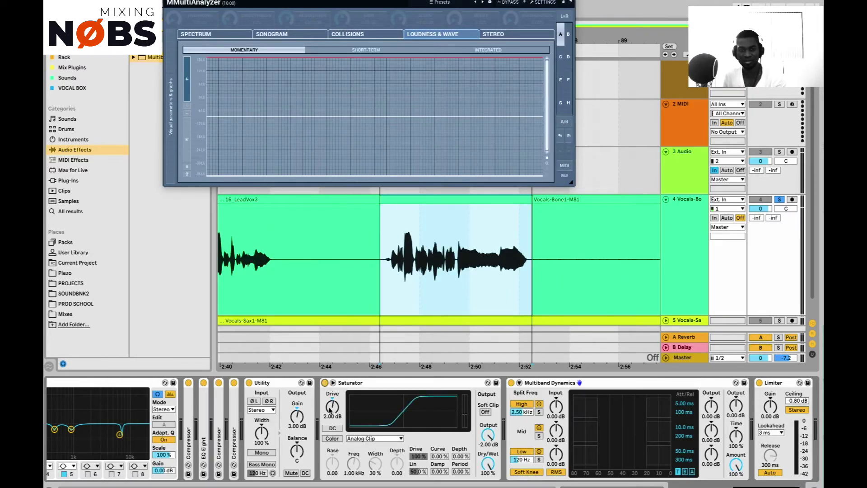
scroll(330, 412, "up", 2)
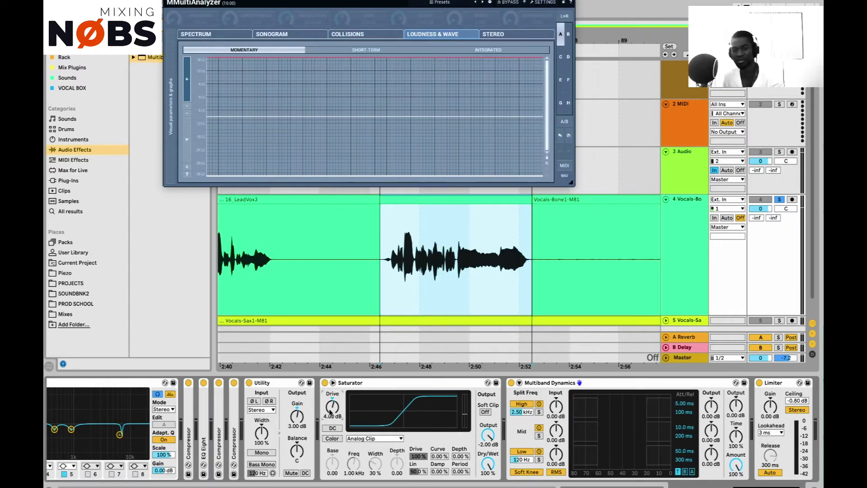
Play the phrase to check the loudness and lower the Saturator's output to -3.00 dB.
key("space")
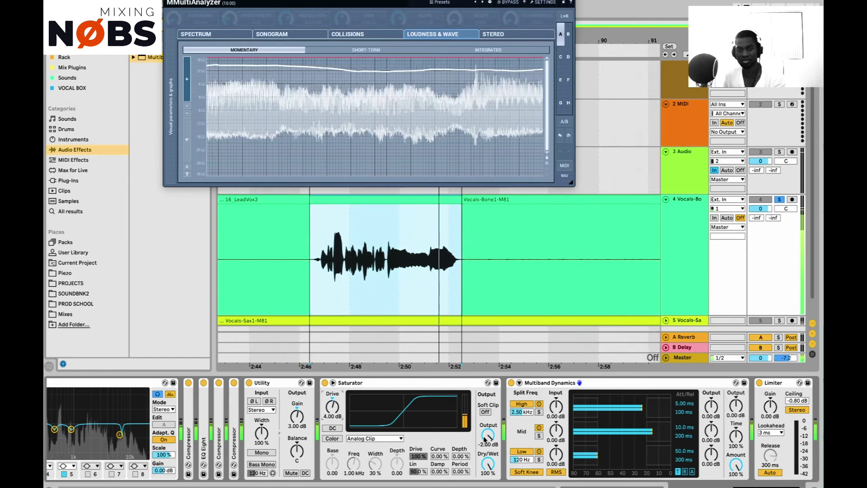
key("space")
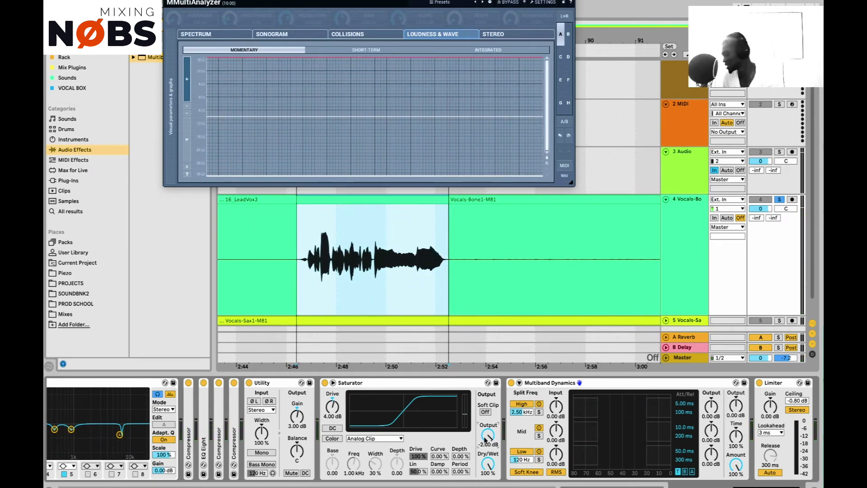
scroll(486, 439, "down", 1)
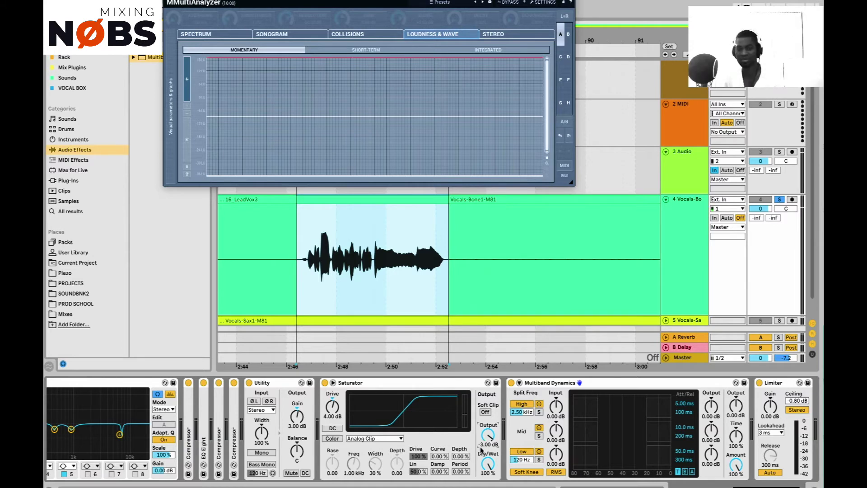
Play the phrase repeatedly with the Saturator active and bypassed to check that its level matches, leaving it enabled.
key("space")
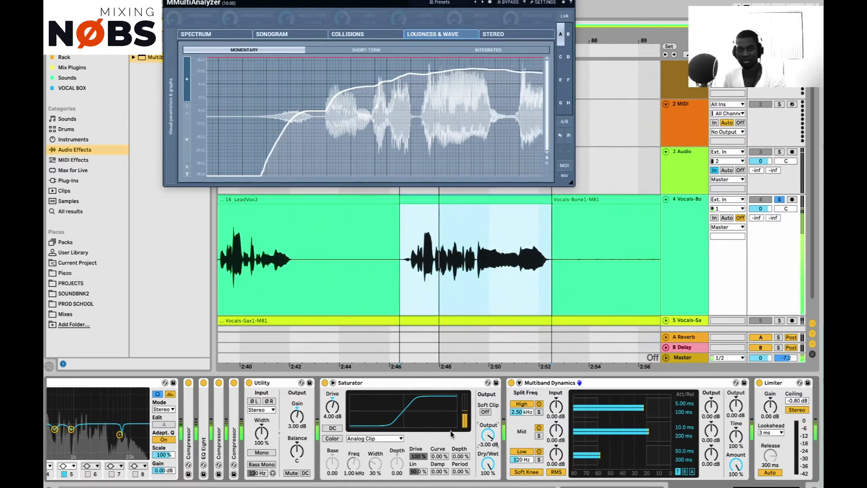
left_click(324, 383)
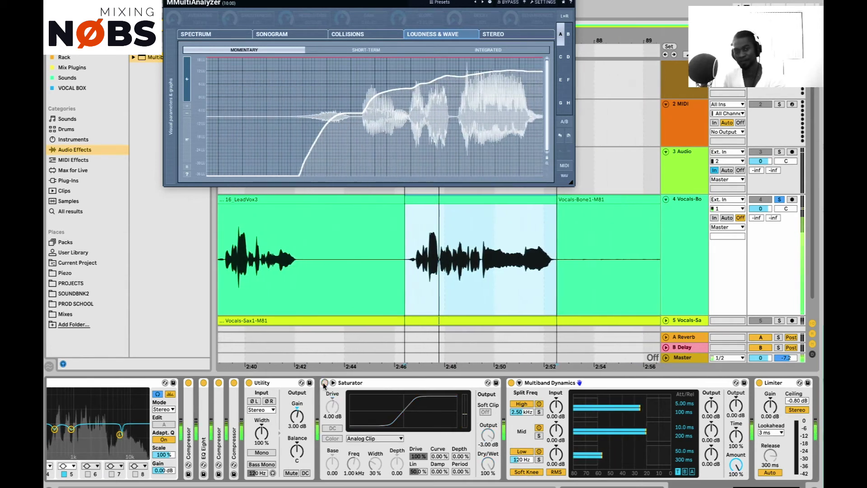
left_click(324, 383)
key("space")
key("space")
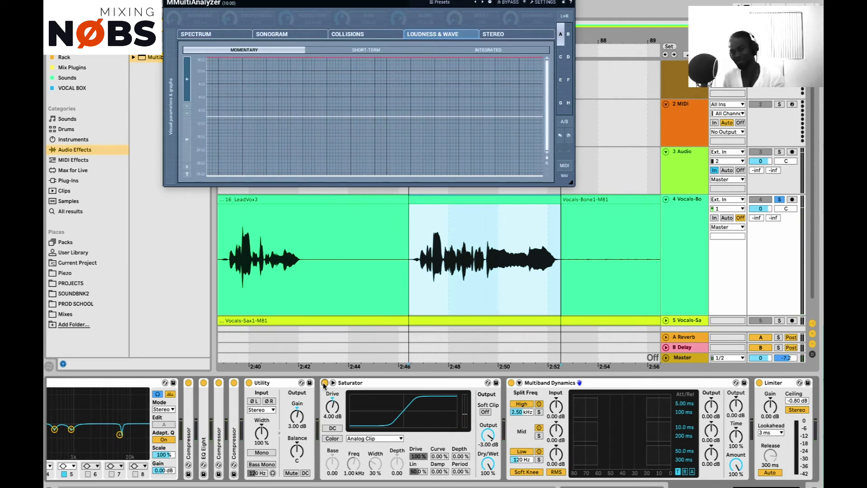
left_click(324, 383)
key("space")
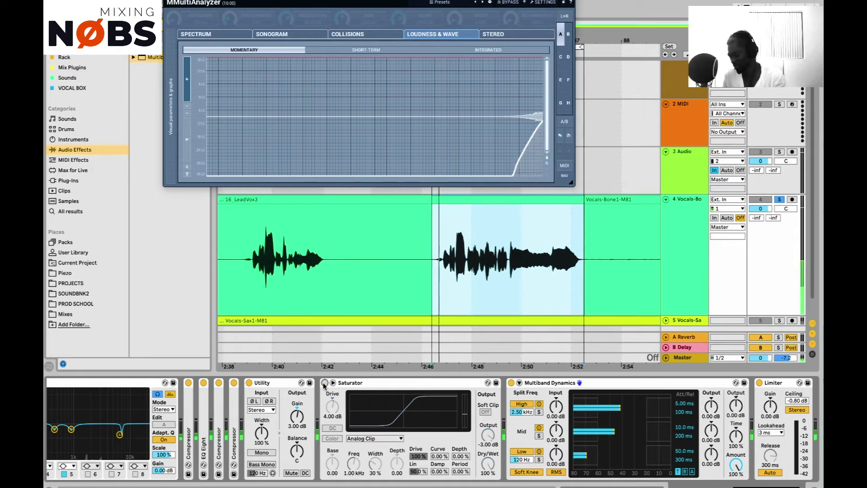
key("space")
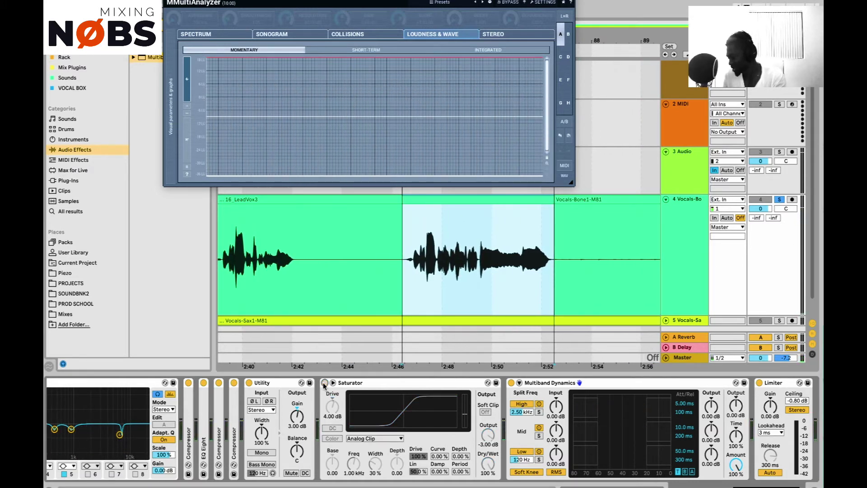
left_click(324, 383)
key("space")
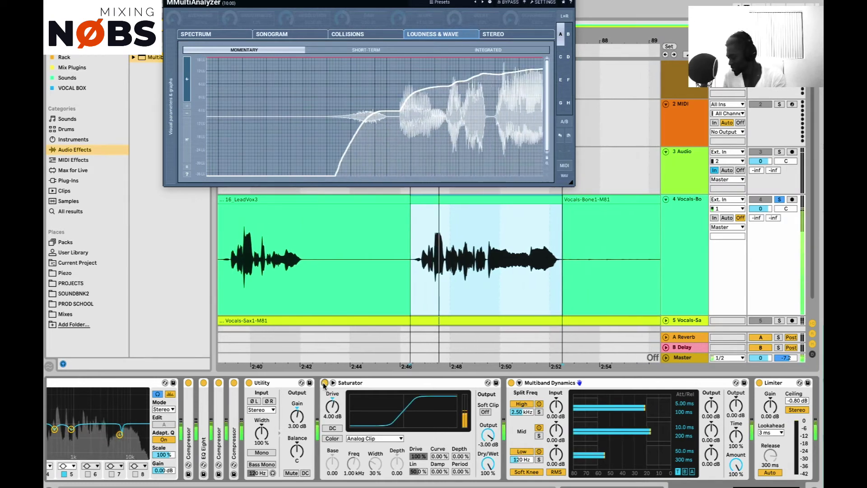
key("space")
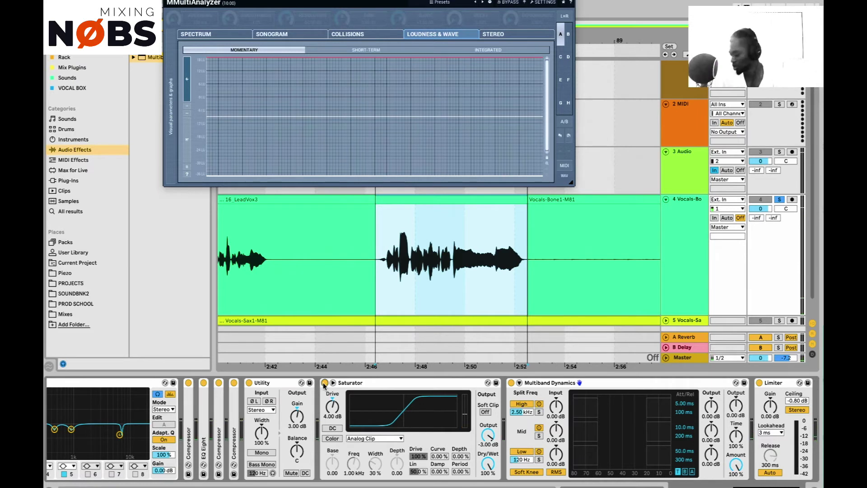
Consult the Bonus Step page of the vocal mixing chain PDF and return to Ableton Live.
scroll(584, 388, "right", 2)
scroll(584, 388, "right", 1)
left_click(583, 385)
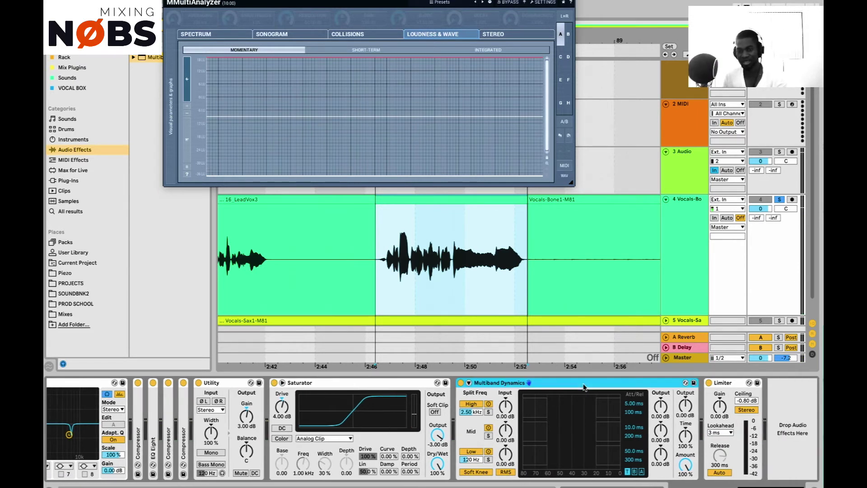
key("super+Tab")
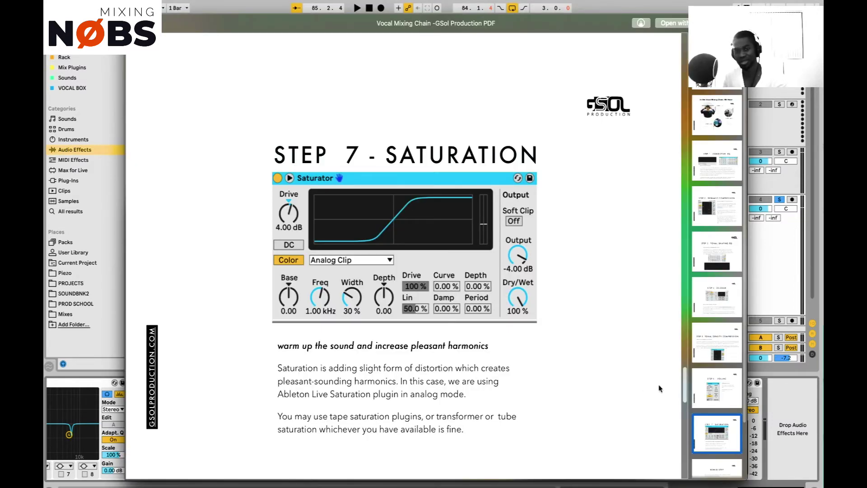
left_click(716, 465)
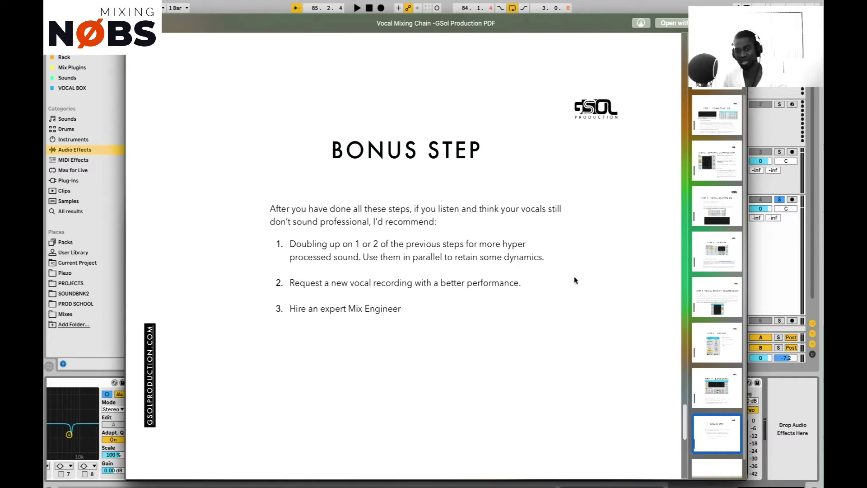
left_click(784, 397)
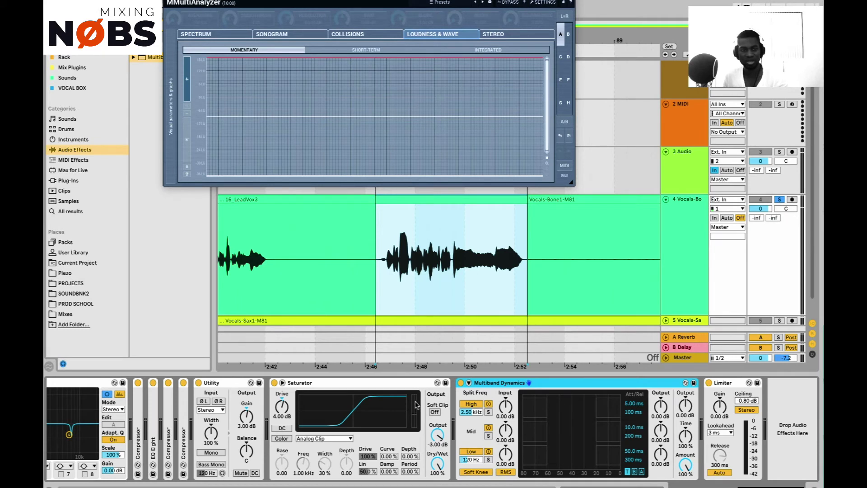
Set the Limiter's ceiling to -8.30 dB and listen to the phrase before and after the change.
scroll(415, 404, "left", 3)
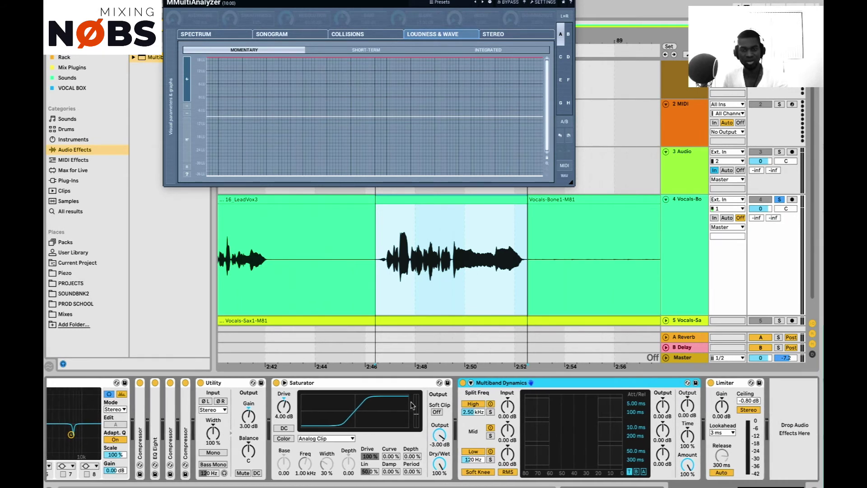
scroll(412, 405, "left", 2)
scroll(412, 405, "right", 2)
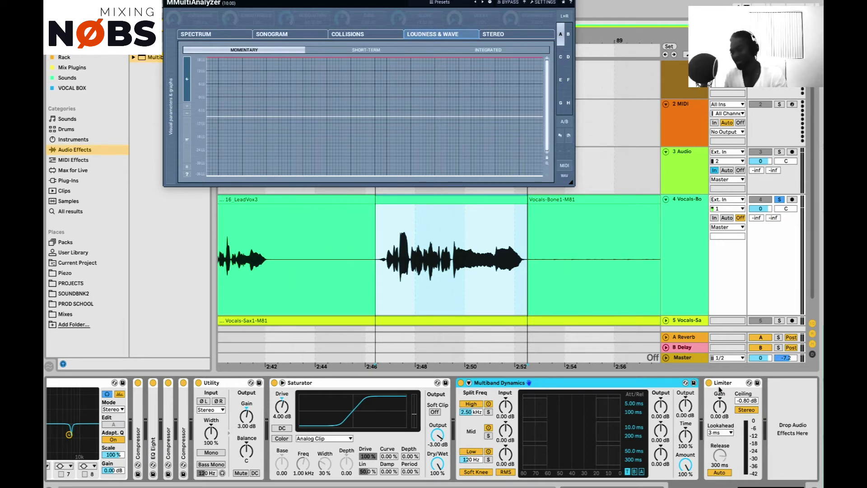
key("space")
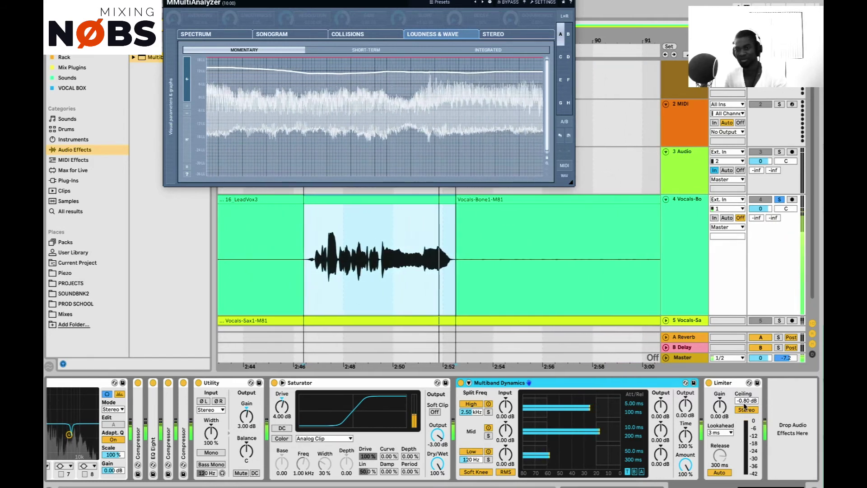
key("space")
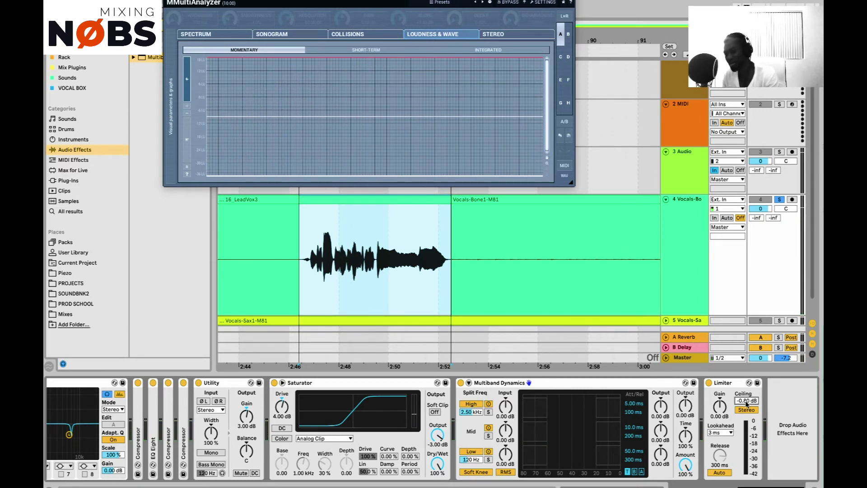
left_click_drag(746, 401, 746, 408)
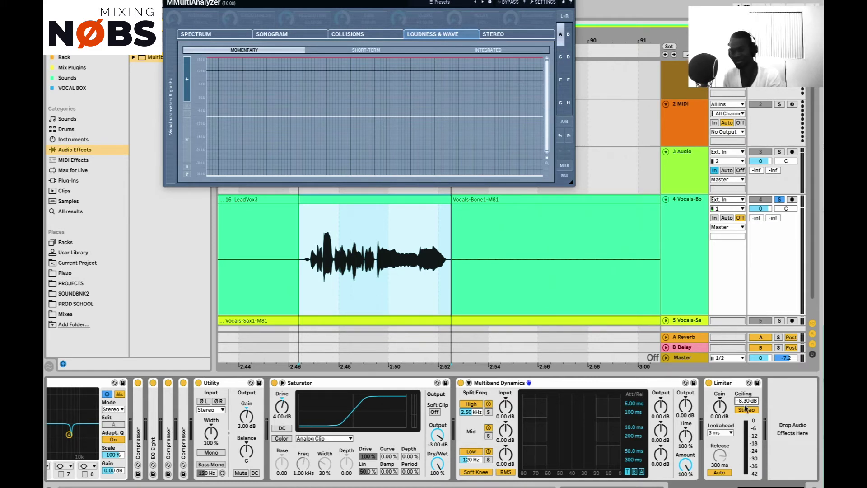
key("space")
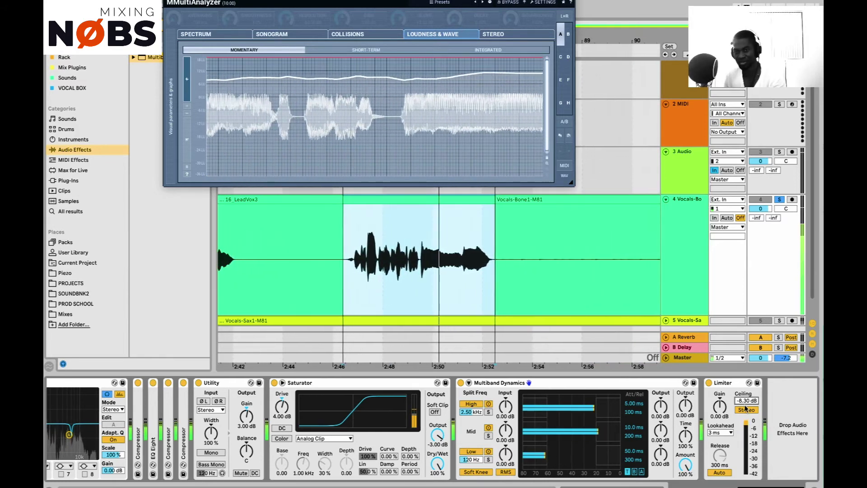
key("space")
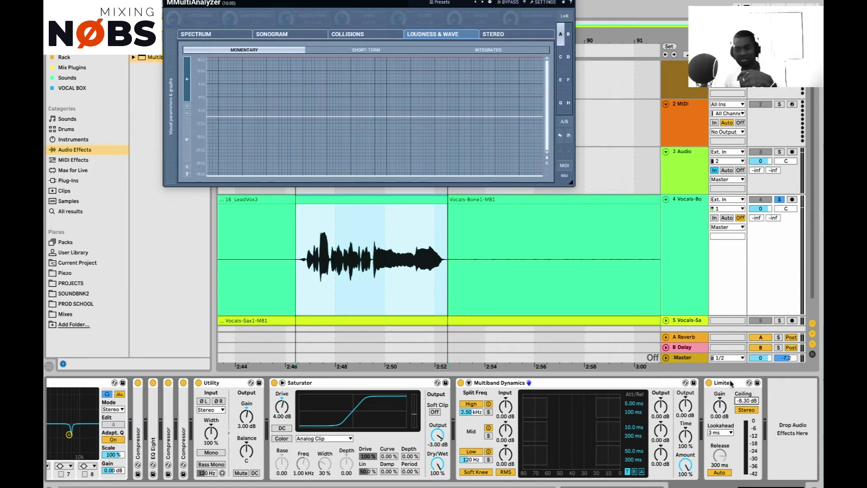
Group the Limiter into an Audio Effect Rack and rename its chain "crush".
left_click(731, 383)
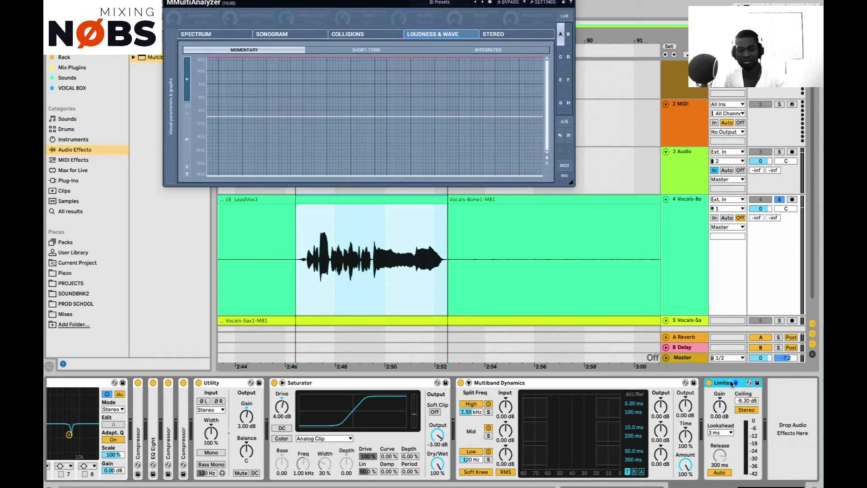
key("ctrl+g")
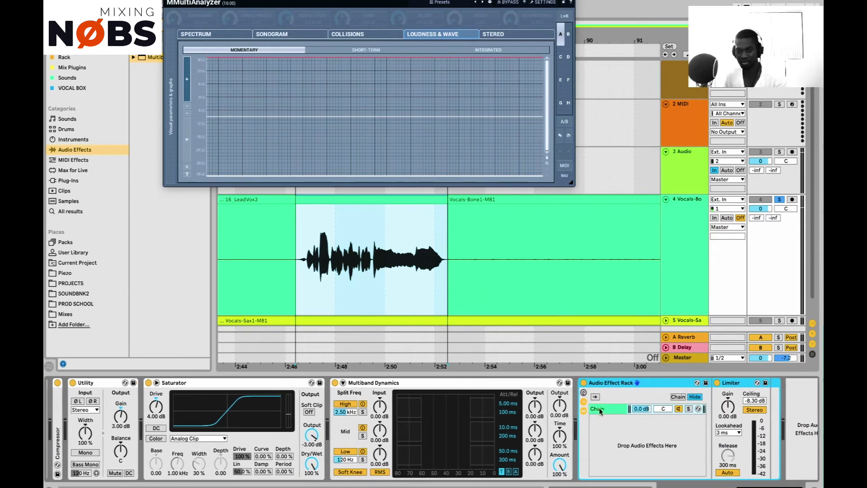
left_click(600, 408)
key("ctrl+r")
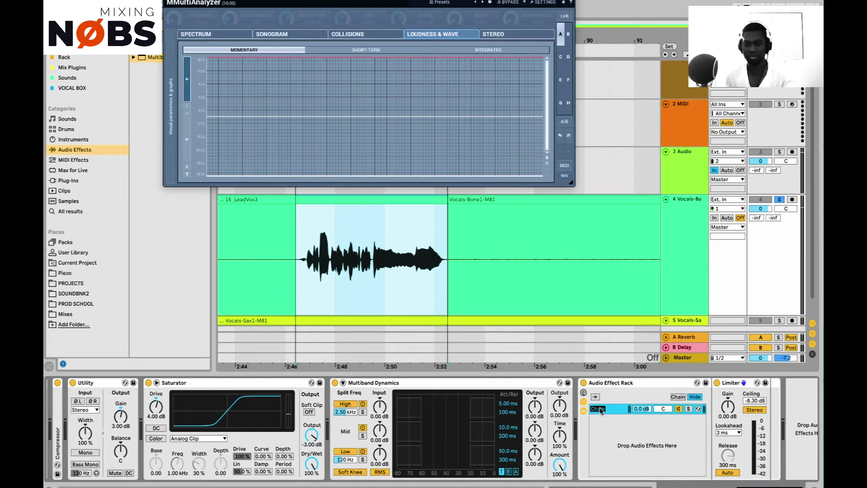
type("cr")
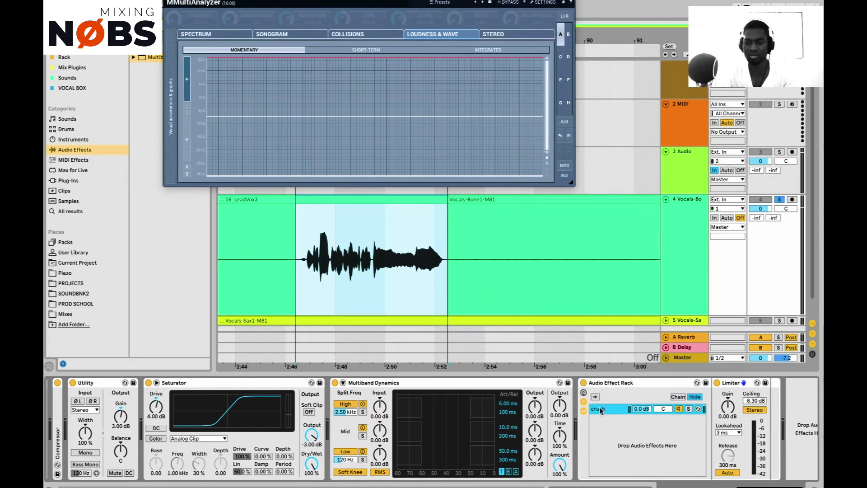
type("ush")
Create a second, empty chain in the Audio Effect Rack for the parallel dry signal.
left_click(609, 438)
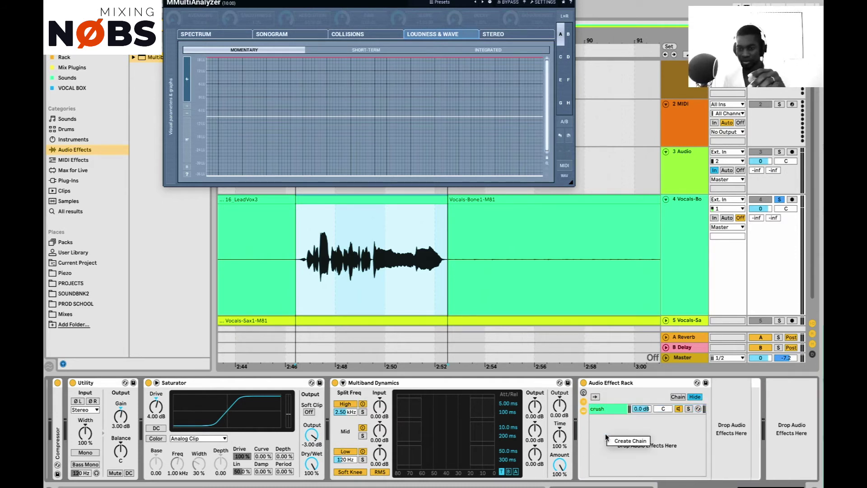
right_click(610, 440)
left_click(611, 441)
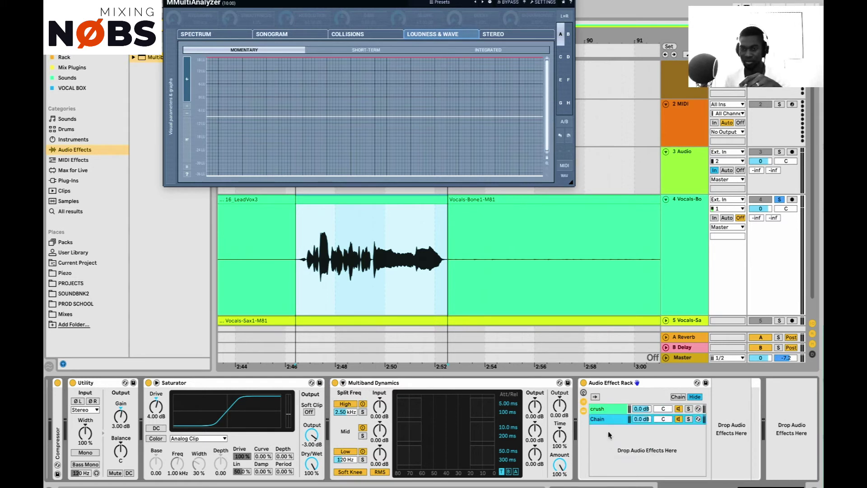
Solo the crush chain, listen to the phrase through it, and unsolo it.
left_click(688, 413)
key("space")
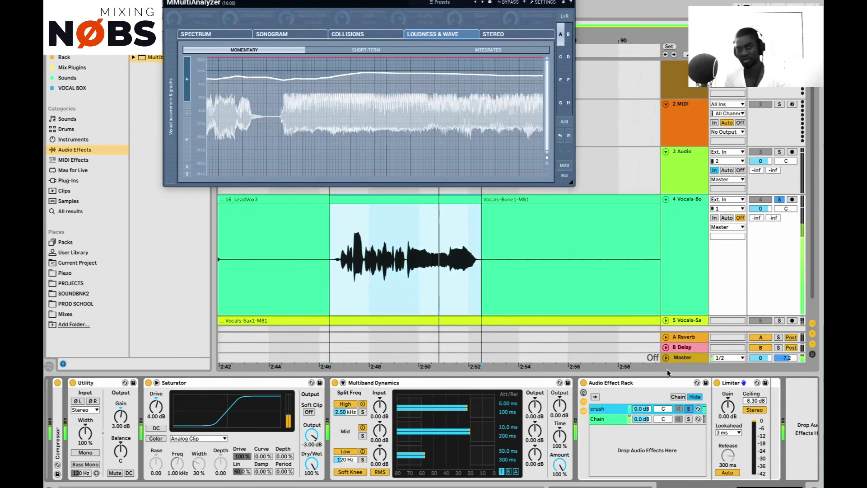
key("space")
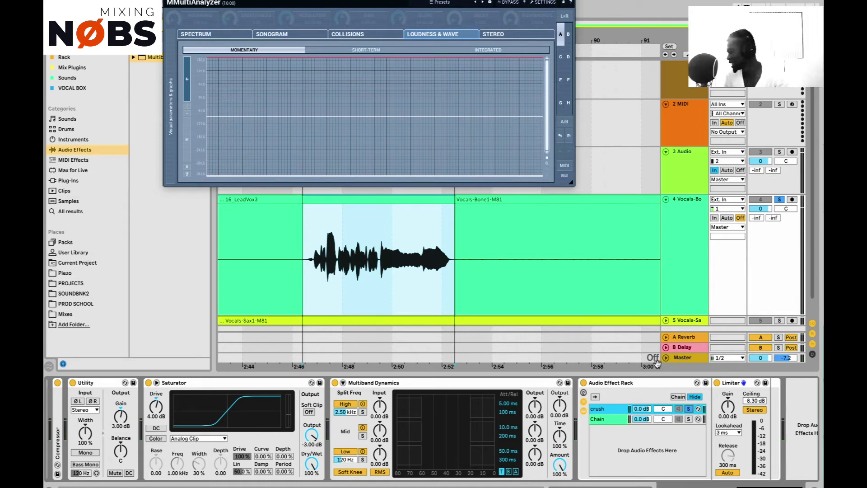
left_click(688, 408)
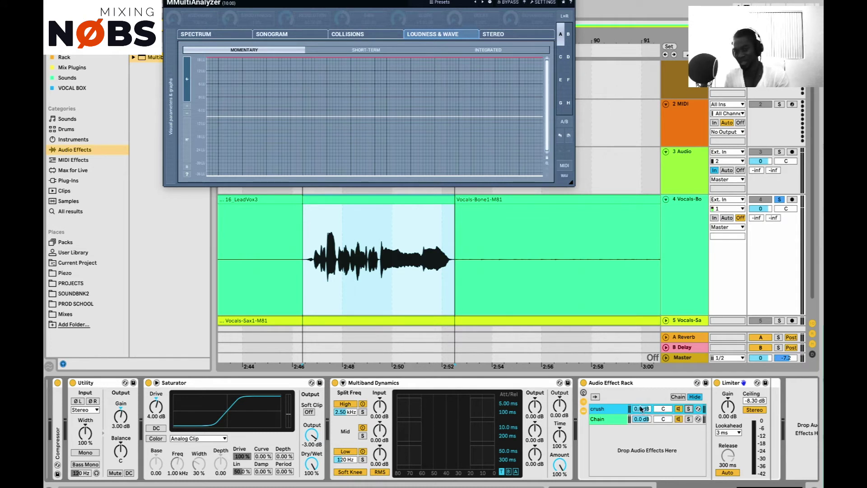
Place a copy of the crush chain's Limiter after the rack and set the copy's ceiling to -1.30 dB.
left_click(729, 385)
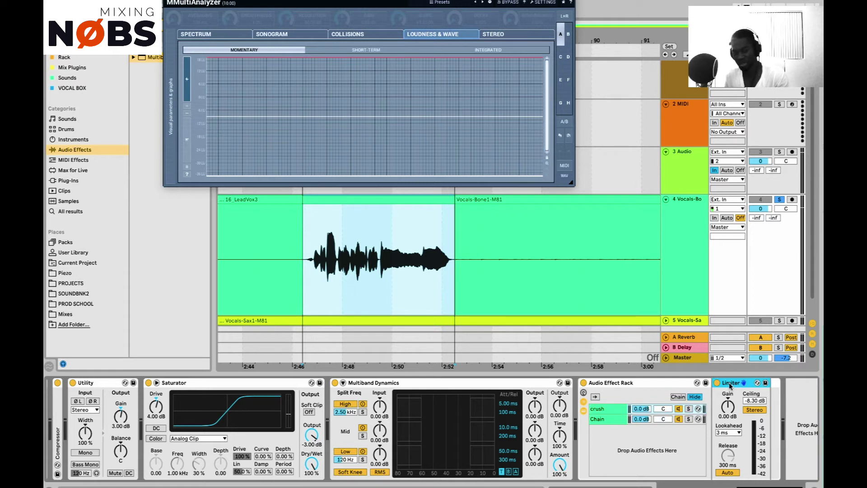
left_click(792, 400)
key("ctrl+v")
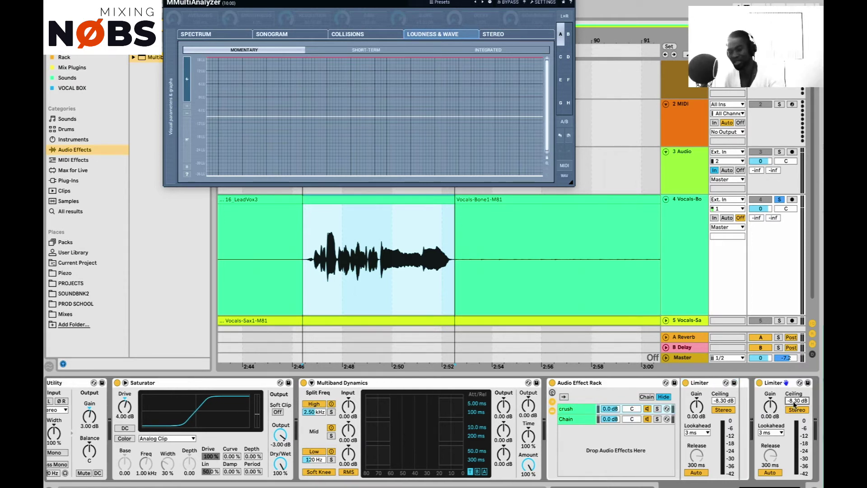
left_click_drag(794, 403, 794, 395)
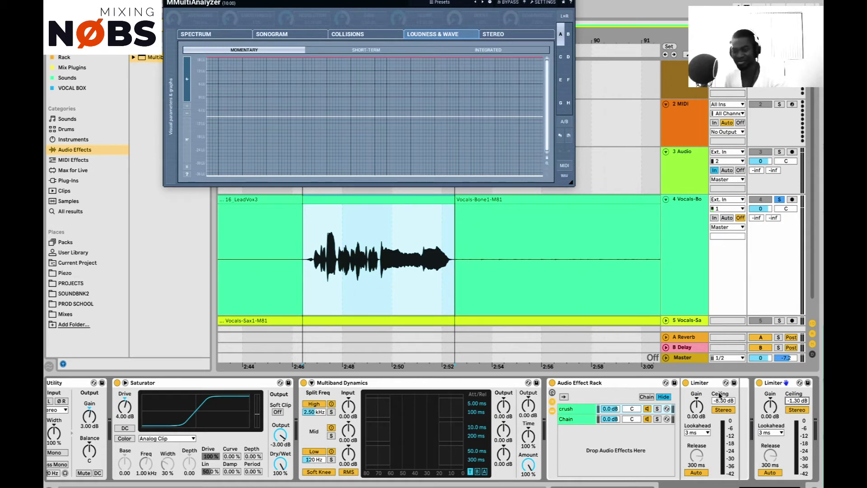
Blend the crush chain in parallel by setting its volume to -12.0 dB while listening to the phrase.
left_click_drag(611, 409, 610, 424)
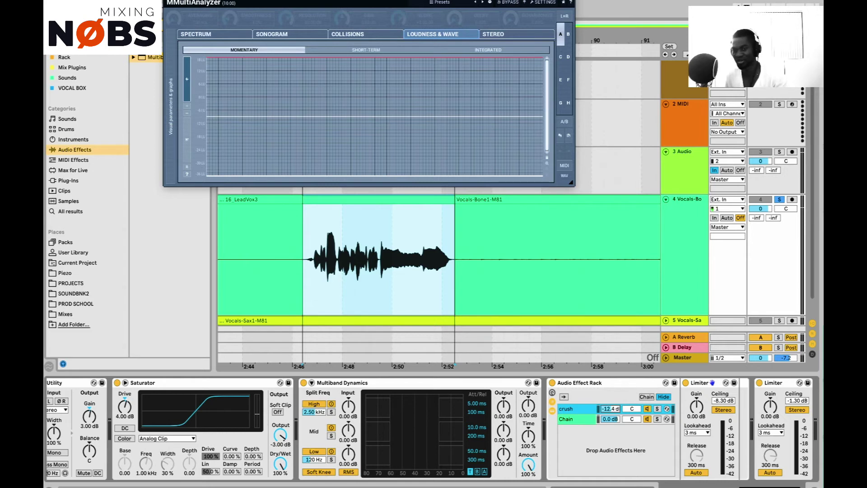
key("space")
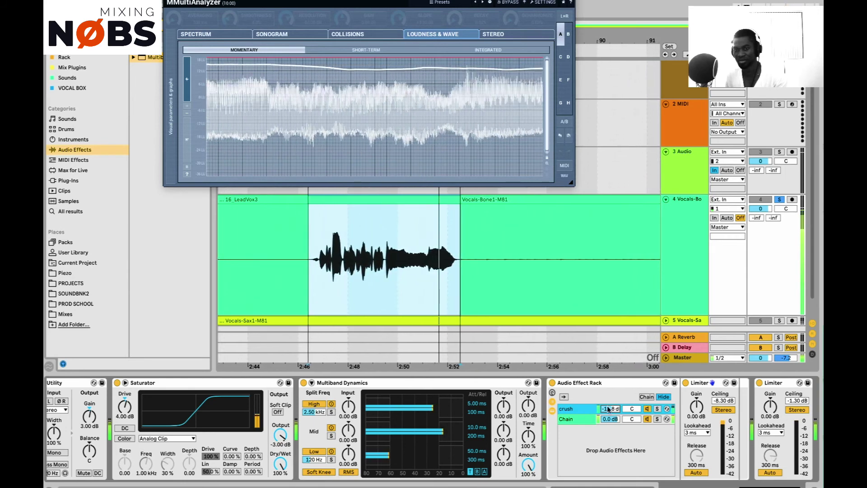
left_click_drag(608, 410, 608, 410)
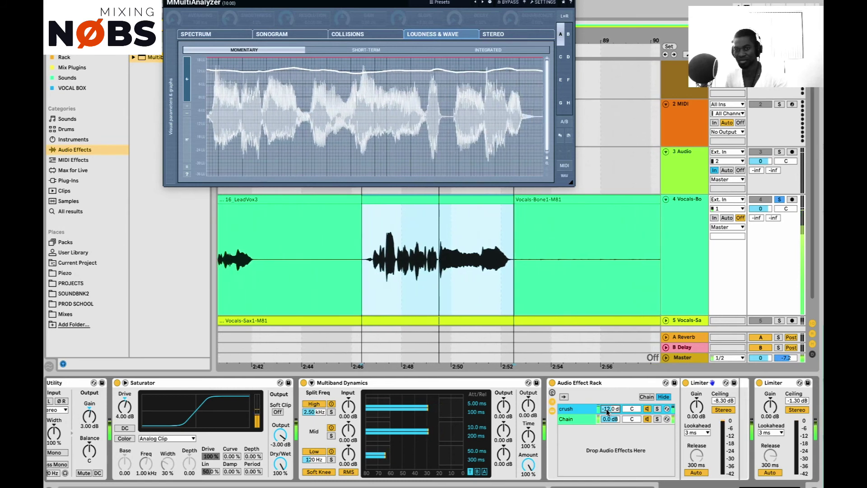
key("space")
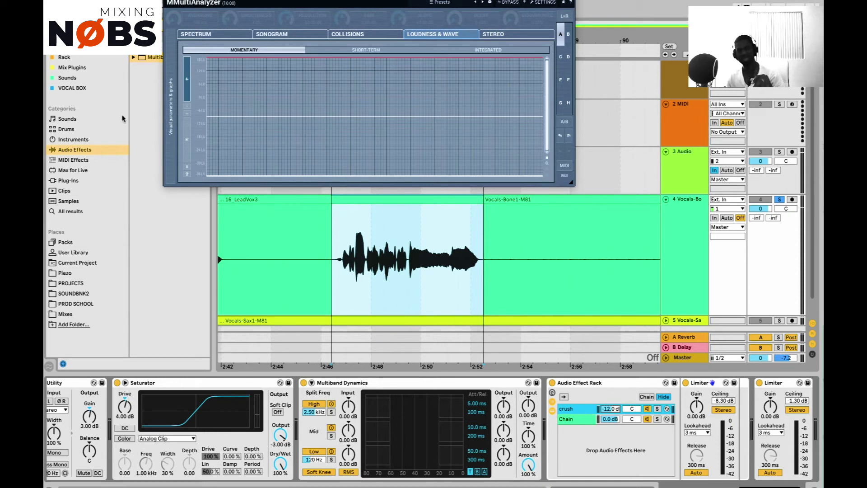
Insert an Overdrive between the Saturator and Multiband Dynamics on the lead vocal and set its drive to 28%.
left_click(104, 27)
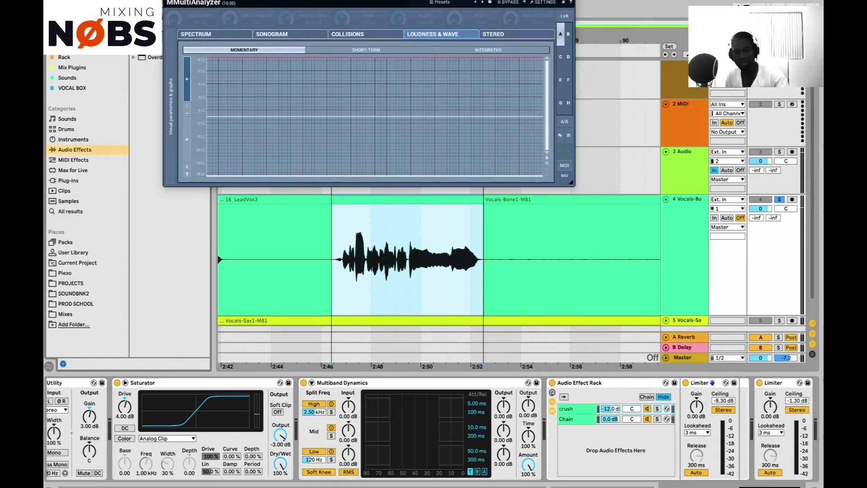
left_click_drag(149, 57, 294, 413)
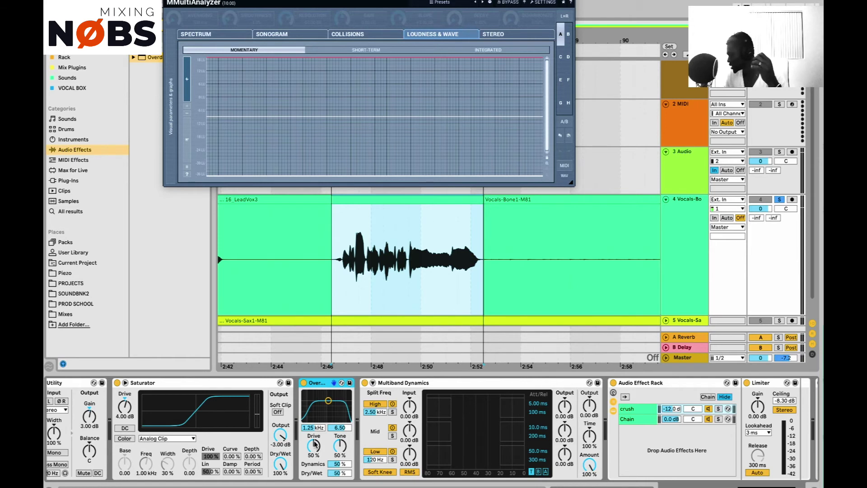
left_click(316, 445)
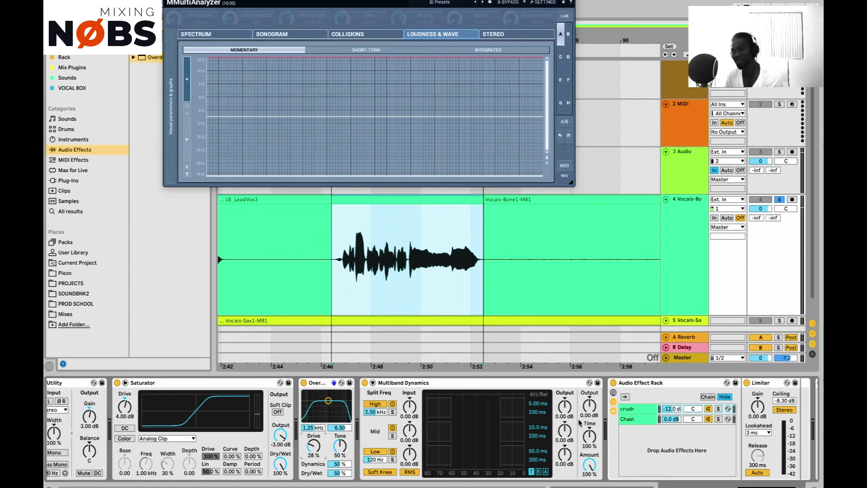
Open the SPAN analyzer from the Master track and play the vocal phrase to examine its spectrum with Overdrive active.
left_click(681, 358)
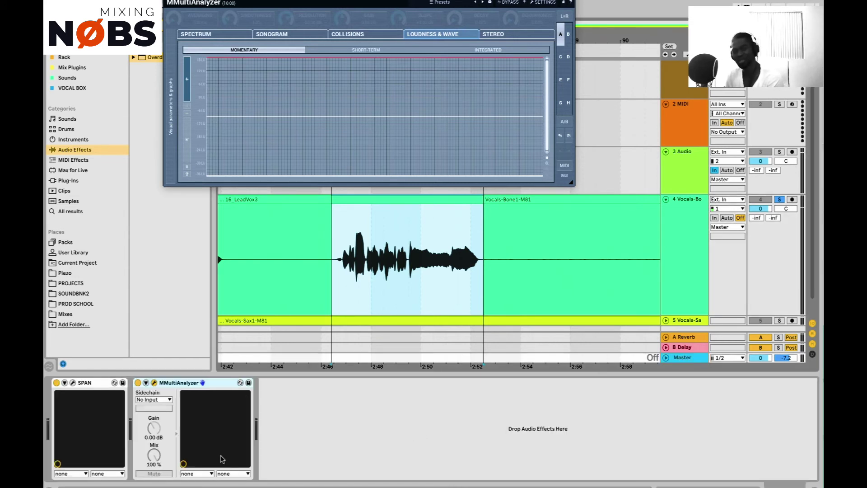
left_click(73, 383)
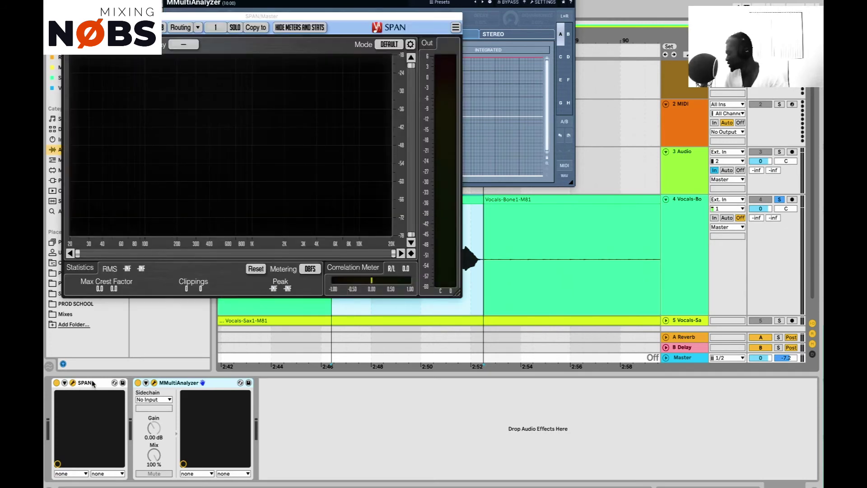
key("space")
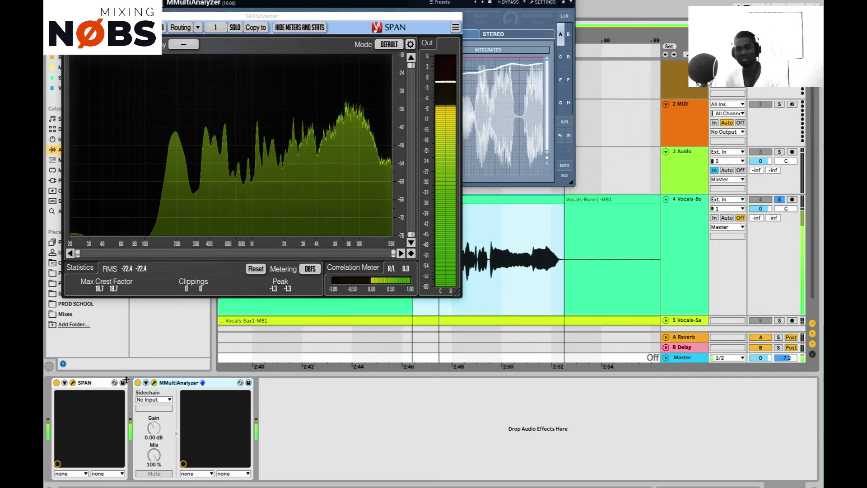
Bypass Overdrive on the lead vocal and replay the phrase to examine its spectrum in SPAN without the effect.
left_click(677, 244)
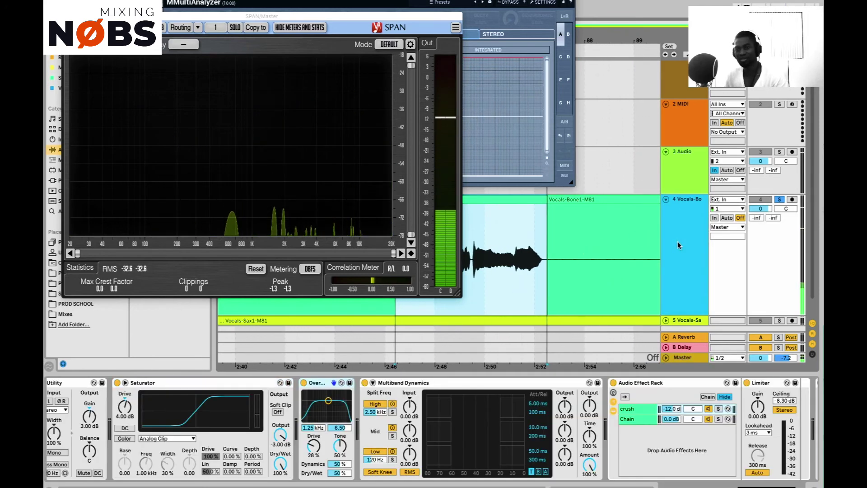
left_click(304, 383)
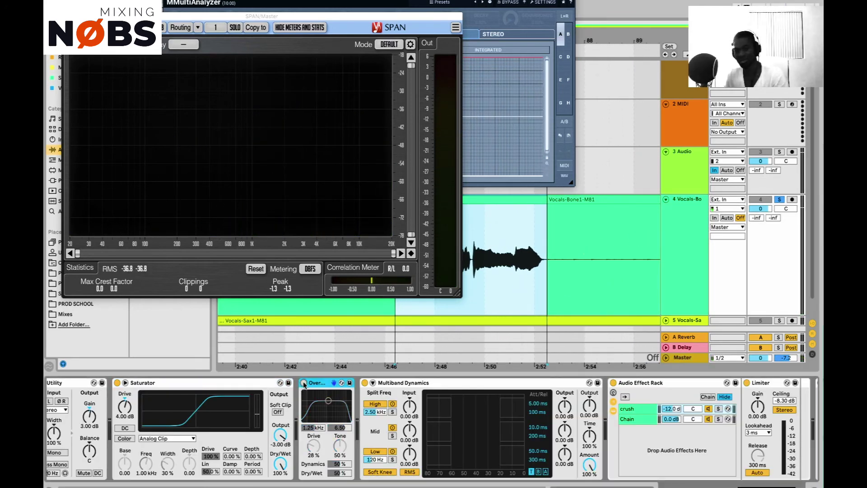
key("space")
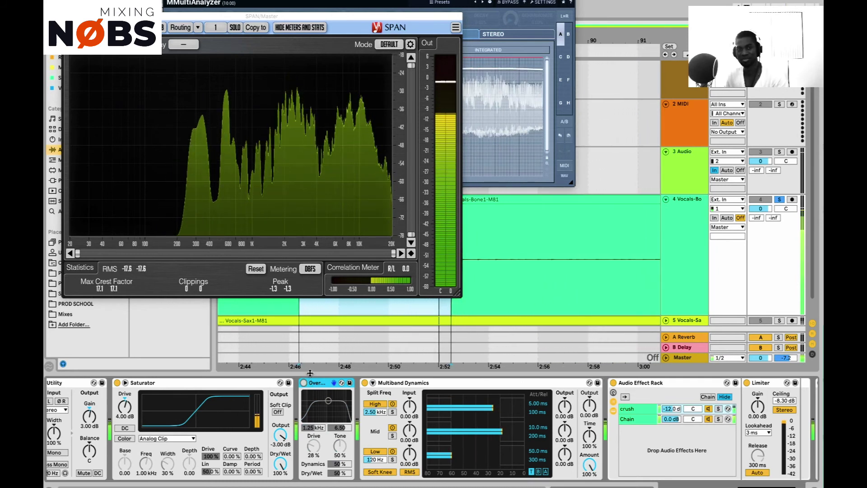
key("space")
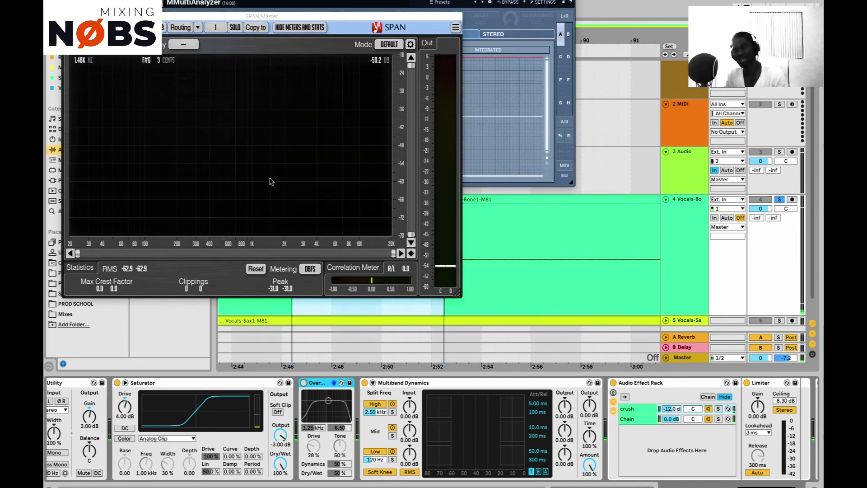
key("space")
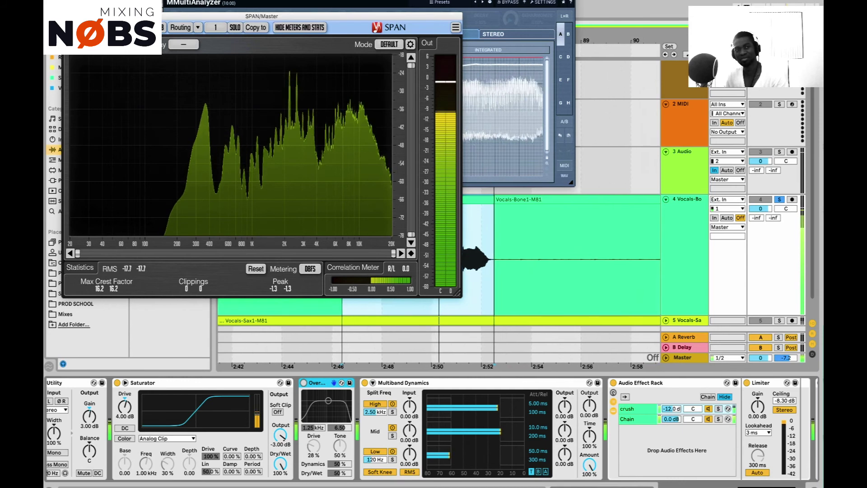
key("space")
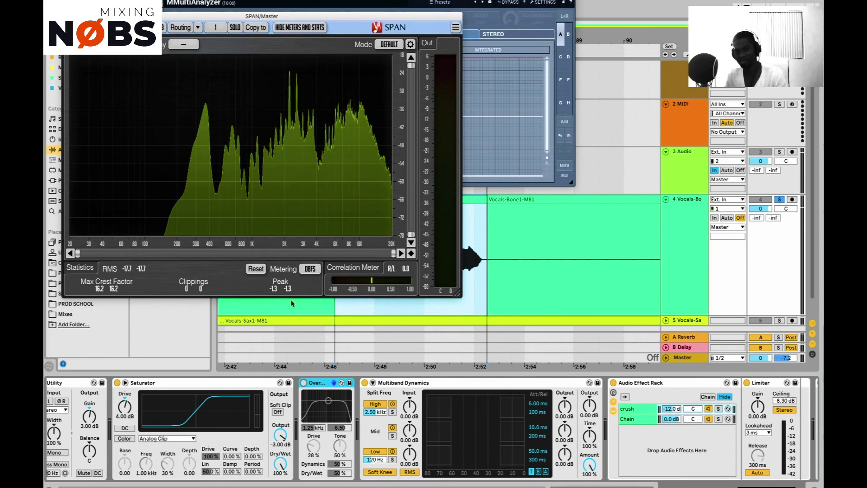
Switch Overdrive back on and set its filter to 9.38 kHz with bandwidth 5.46, drive to 16% and dynamics to 16%.
left_click(305, 386)
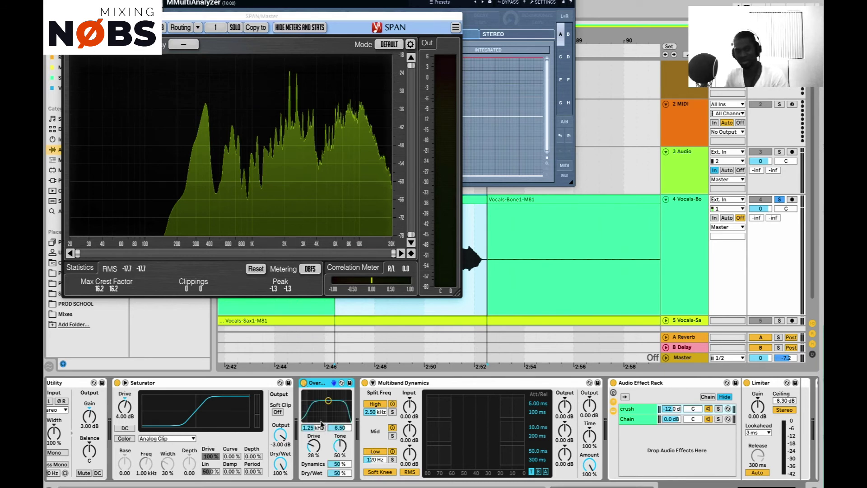
left_click_drag(328, 400, 342, 404)
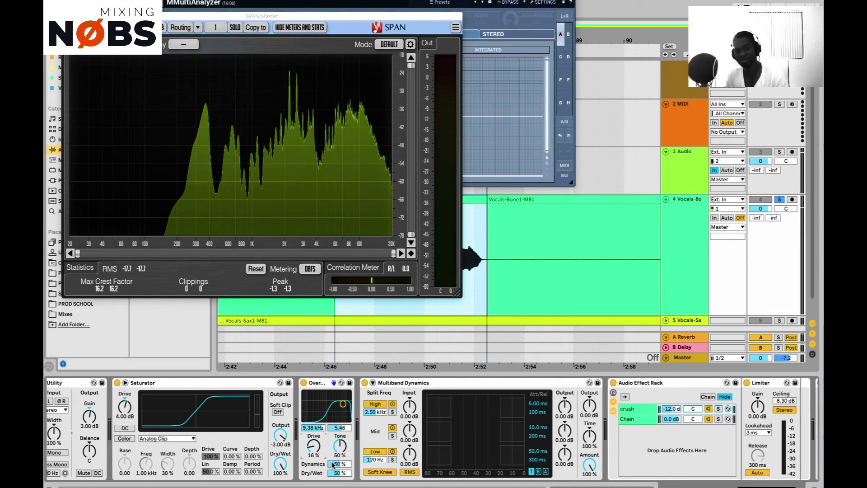
left_click_drag(335, 464, 334, 470)
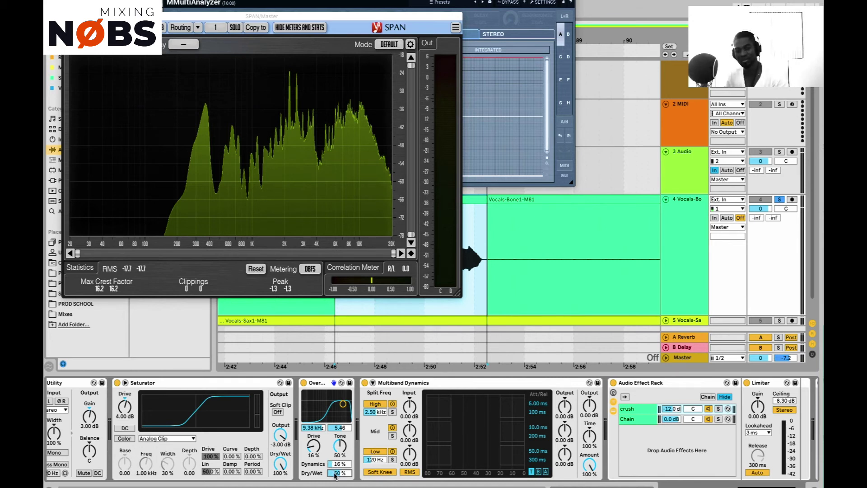
Refine Overdrive while listening to 11.5 kHz, bandwidth 5.64, 12% drive, 12% dynamics and 20% dry/wet, and collapse the Saturator.
key("space")
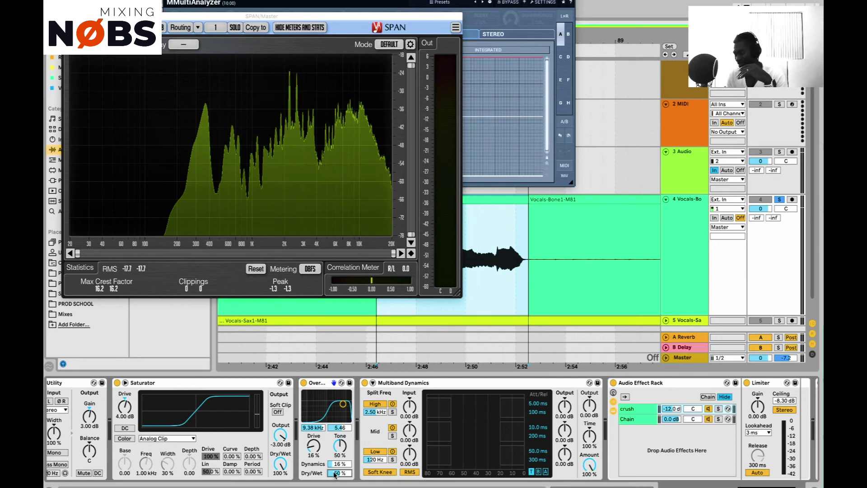
key("space")
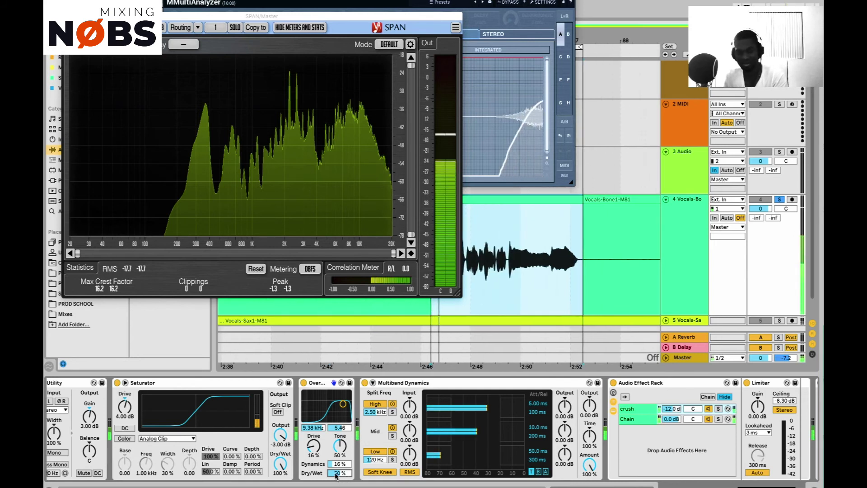
mouse_move(334, 474)
left_mouse_down()
mouse_move(335, 487)
mouse_move(336, 472)
left_mouse_up()
left_click_drag(314, 445, 338, 434)
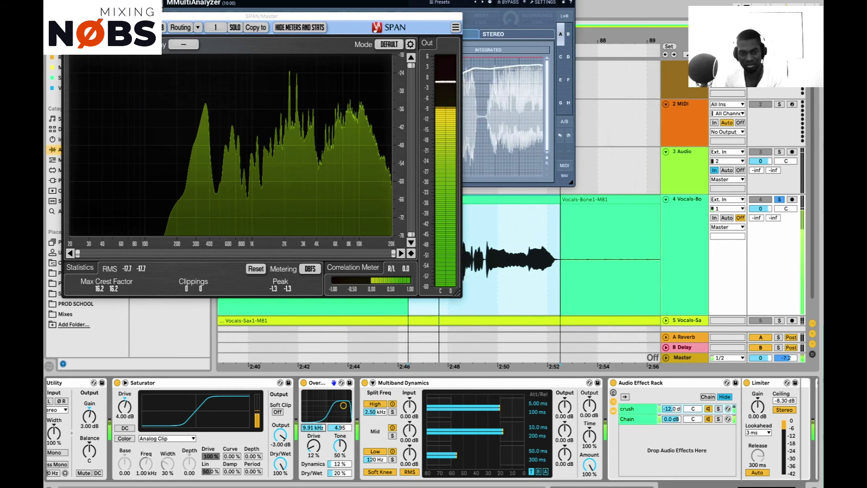
left_click_drag(312, 428, 312, 424)
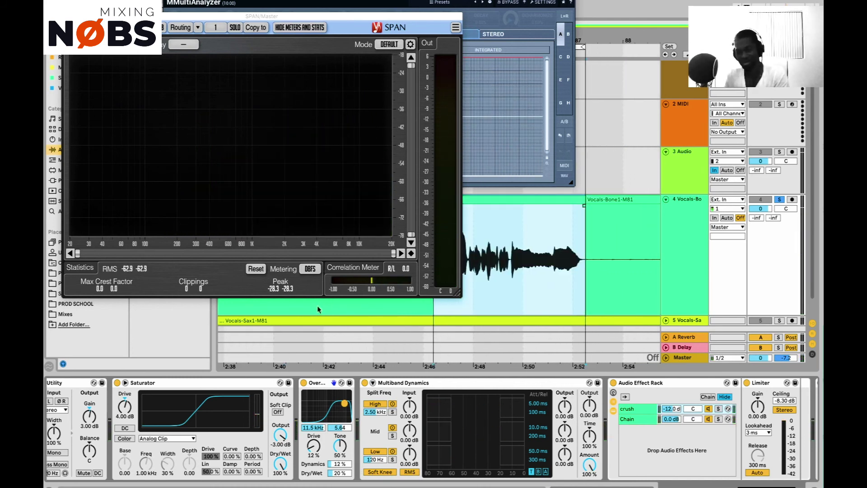
double_click(236, 383)
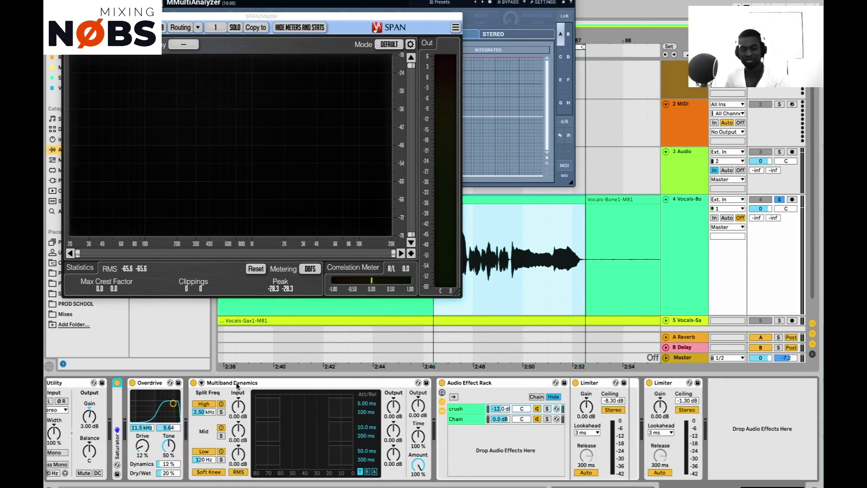